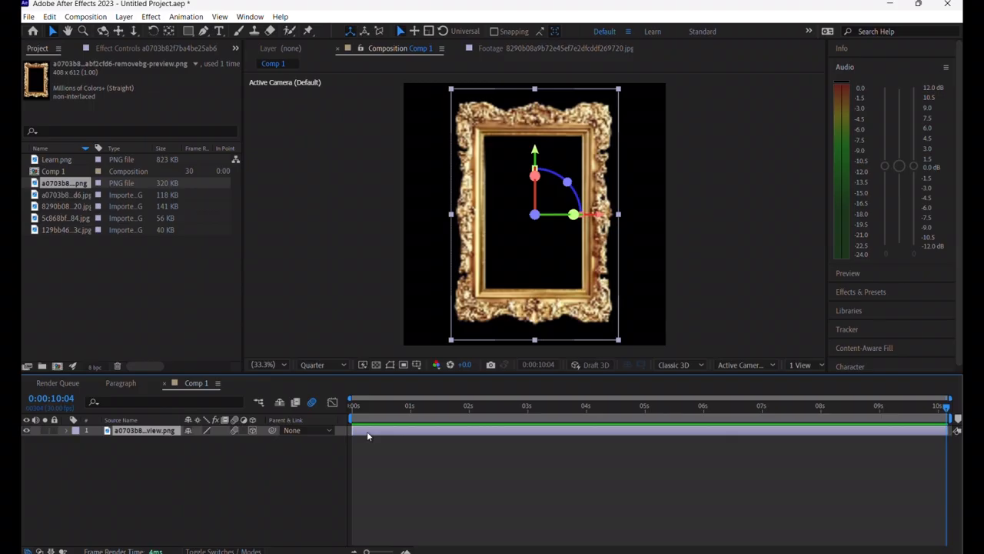
- Replace the frame layer in Comp 1 with a fresh copy of the frame PNG and set its scale to 250%
{"action": "key", "text": "Delete"}
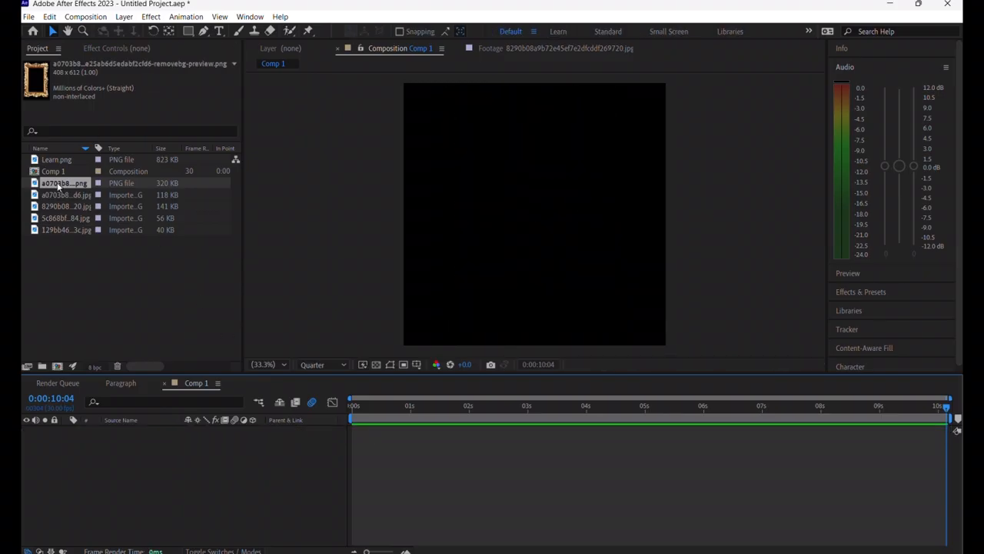
{"action": "left_click_drag", "start_coordinate": [59, 185], "coordinate": [389, 427]}
{"action": "key", "text": "s"}
{"action": "left_click", "coordinate": [220, 439]}
{"action": "type", "text": "250"}
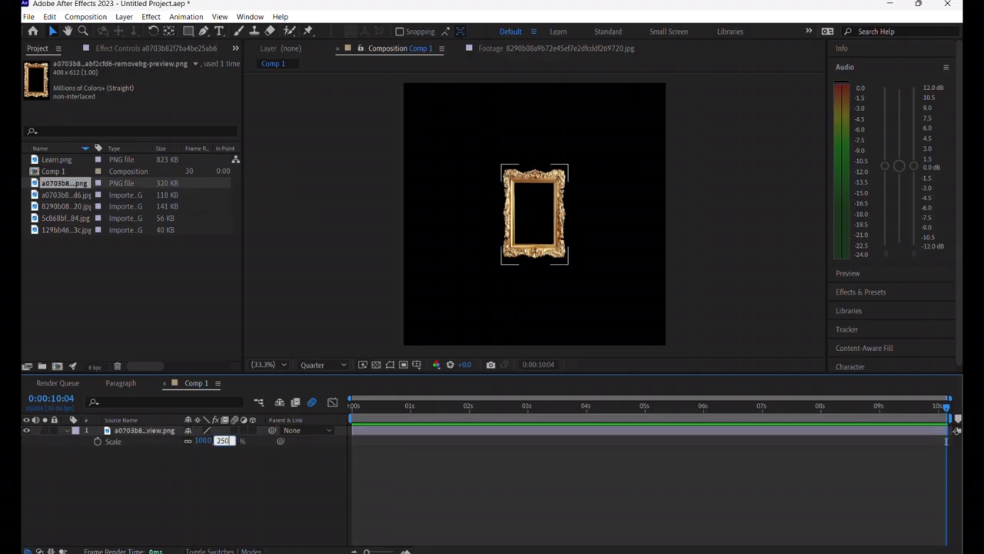
{"action": "key", "text": "Return"}
{"action": "left_click", "coordinate": [408, 440]}
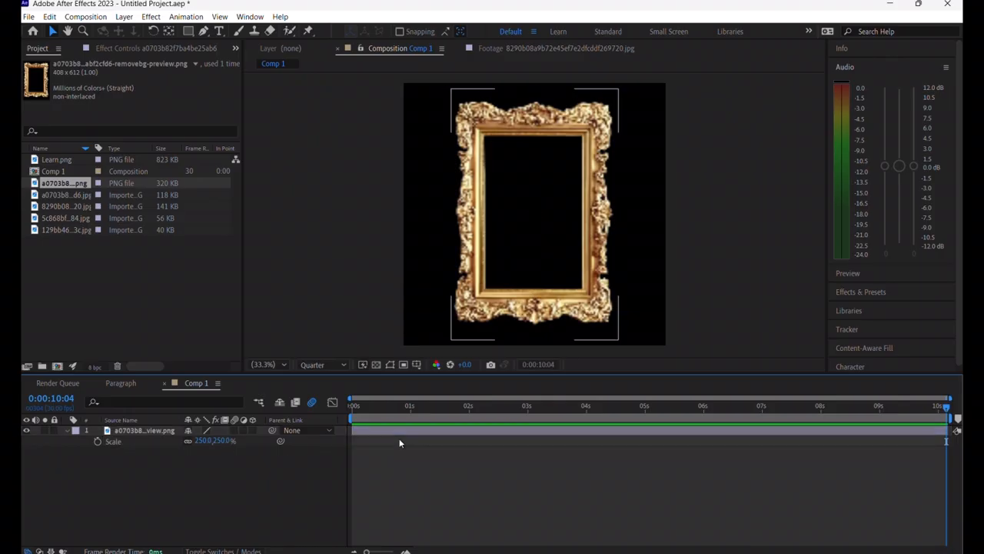
- Turn the scaled frame into a 3D layer and enable motion blur for it
{"action": "left_click", "coordinate": [388, 435]}
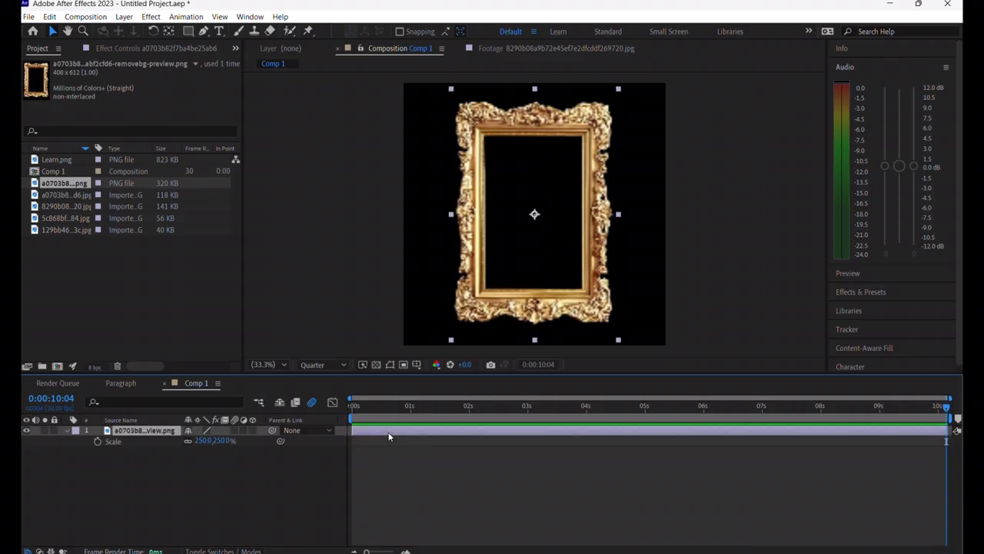
{"action": "left_click", "coordinate": [253, 430]}
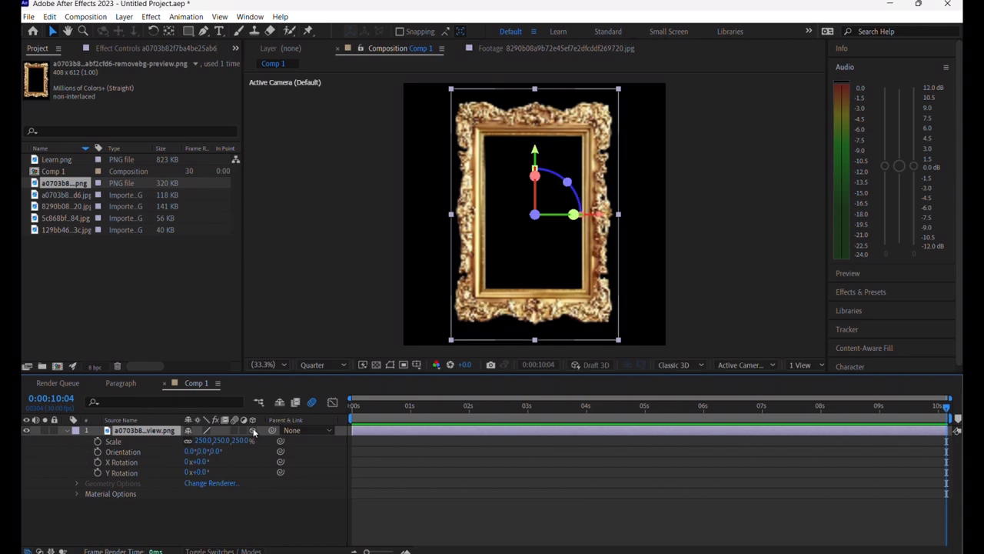
{"action": "left_click", "coordinate": [234, 430]}
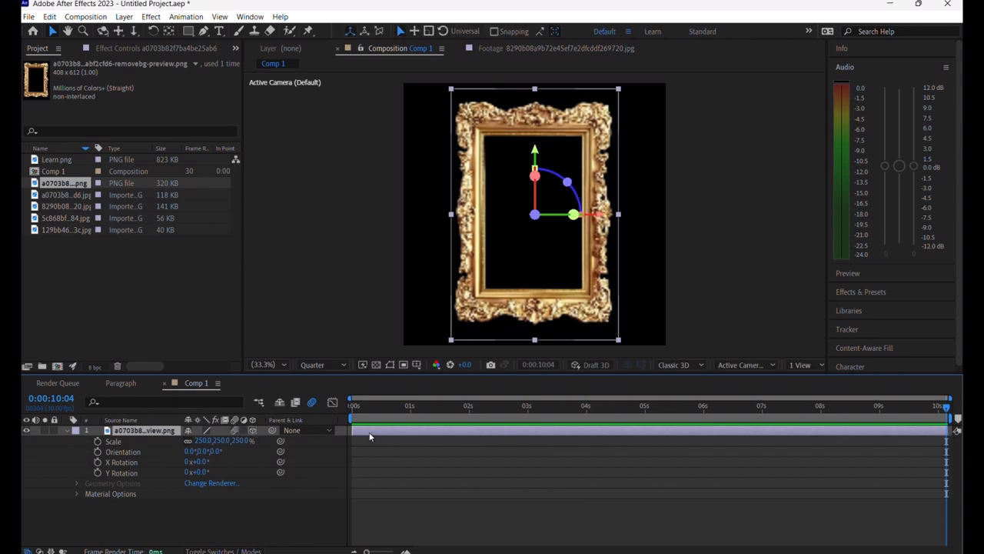
- Duplicate the 3D frame layer and set the copy's Z position to -5
{"action": "key", "text": "ctrl+d"}
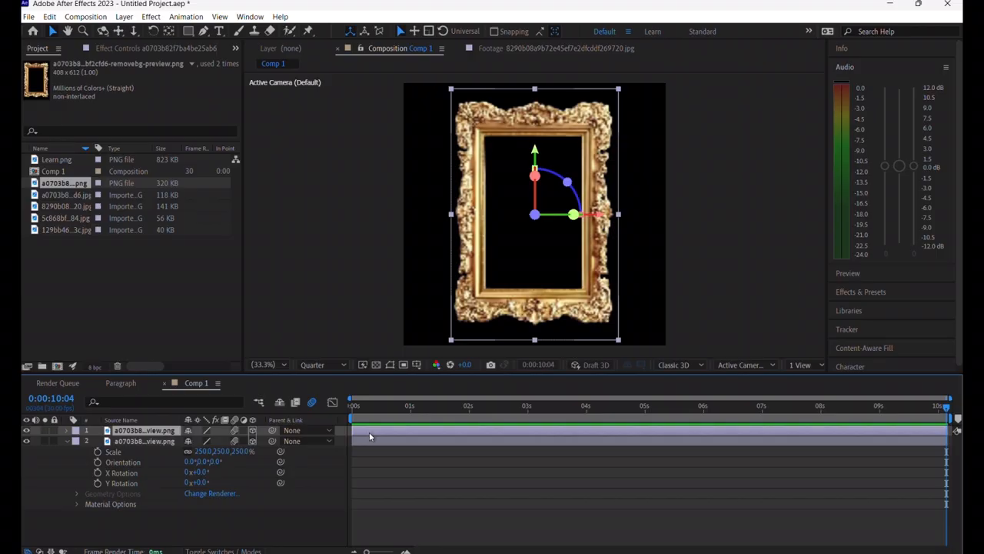
{"action": "key", "text": "p"}
{"action": "left_click", "coordinate": [225, 440]}
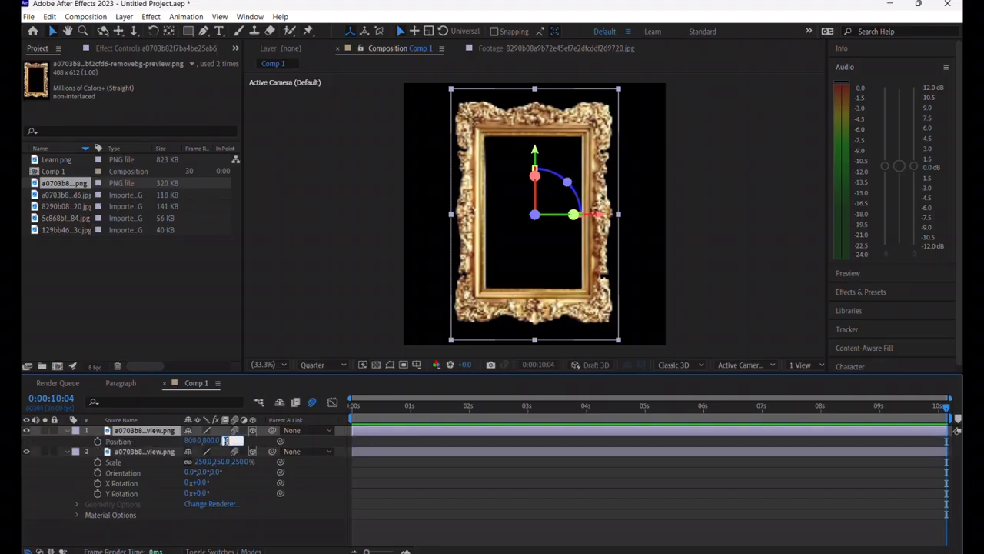
{"action": "type", "text": "-5"}
{"action": "key", "text": "Return"}
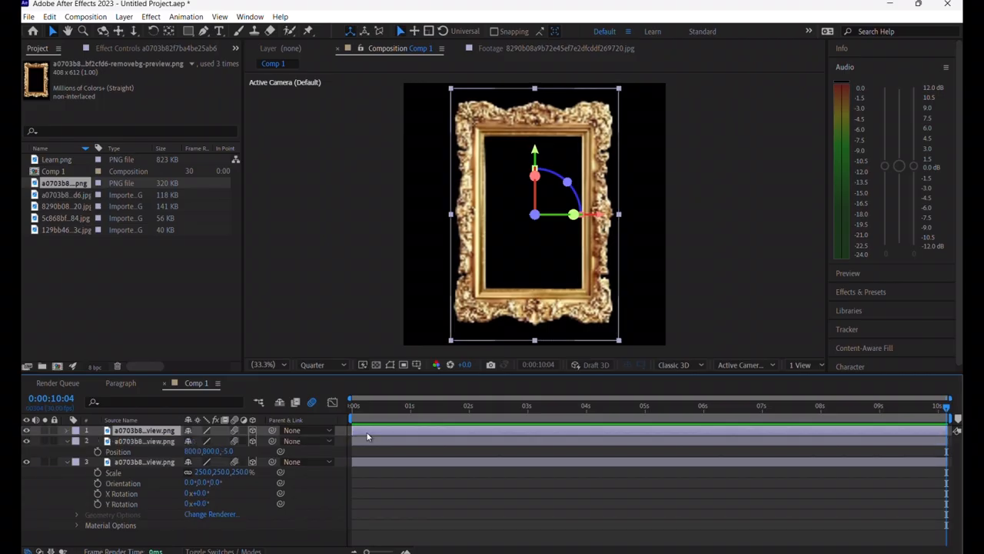
- Duplicate the topmost frame layer again and set the new copy's Z position to -10
{"action": "key", "text": "ctrl+d"}
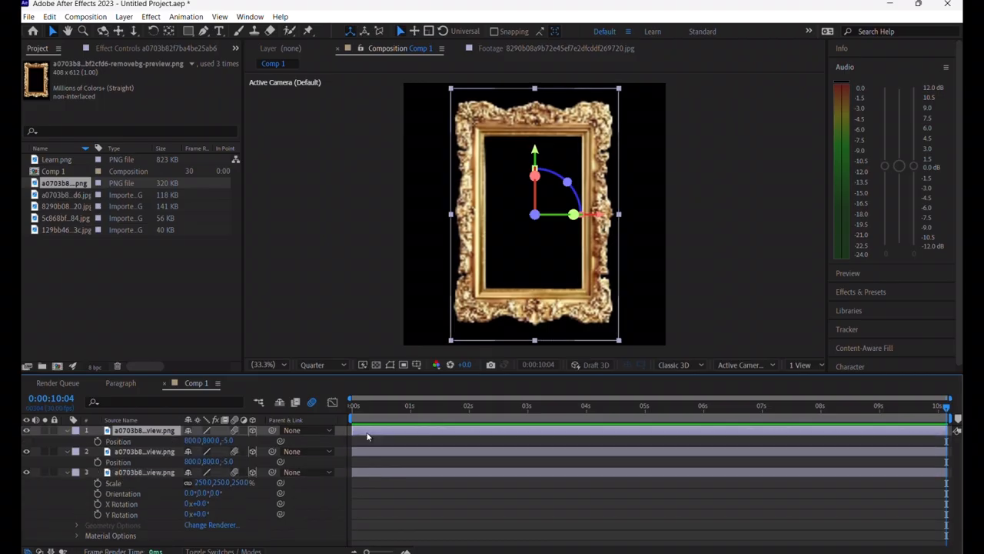
{"action": "left_click", "coordinate": [227, 441]}
{"action": "type", "text": "-10"}
{"action": "key", "text": "Return"}
- Add another duplicate of the topmost frame layer with its Z position set to -15
{"action": "key", "text": "ctrl+d"}
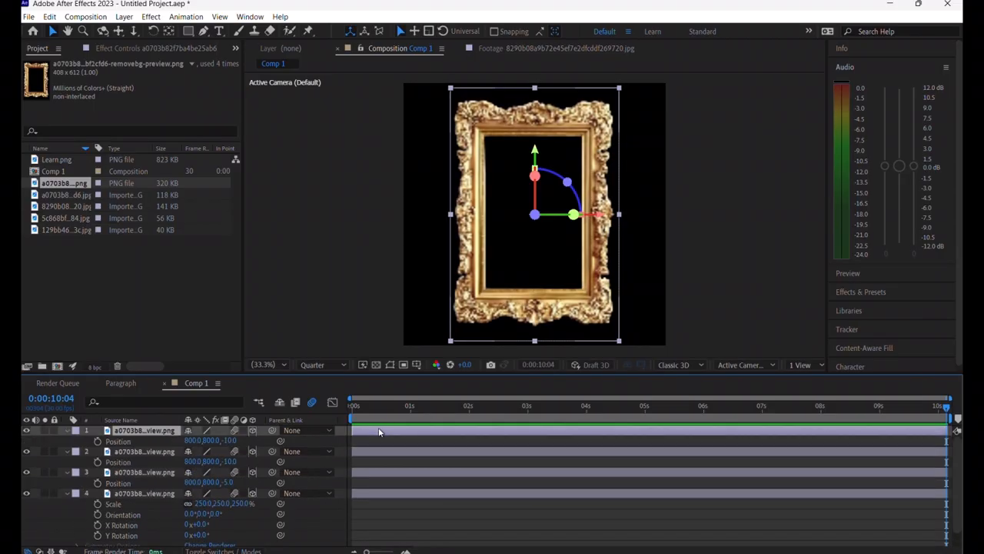
{"action": "left_click", "coordinate": [229, 441]}
{"action": "type", "text": "-15"}
{"action": "key", "text": "Return"}
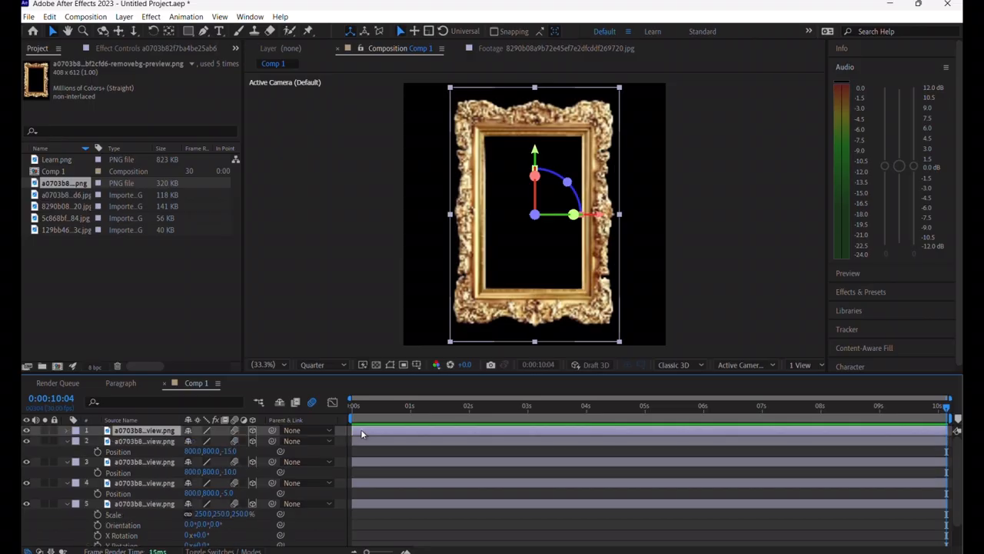
- Create one more frame duplicate at Z position -20 and collapse the displayed properties of all layers
{"action": "key", "text": "ctrl+d"}
{"action": "left_click", "coordinate": [229, 441]}
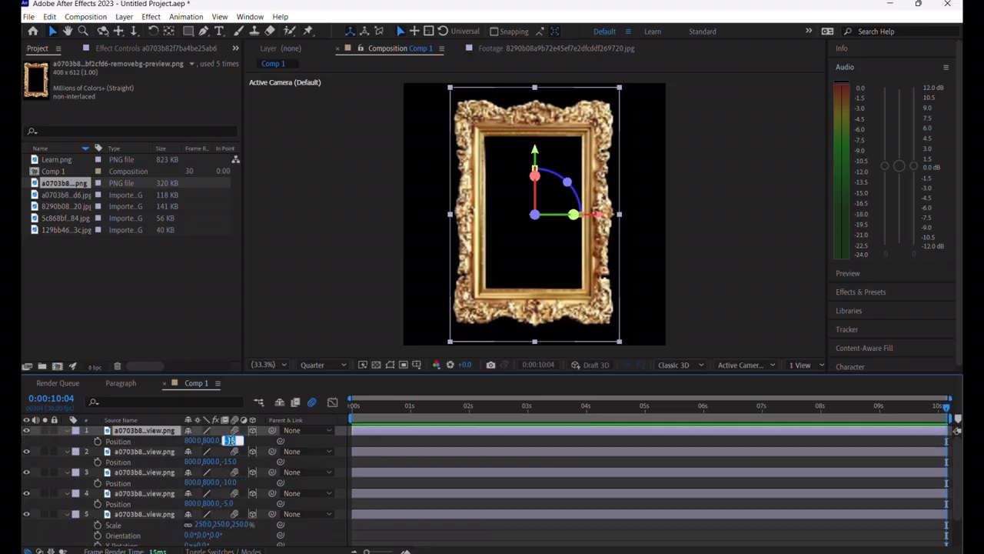
{"action": "type", "text": "-20"}
{"action": "left_click", "coordinate": [384, 452]}
{"action": "key", "text": "u"}
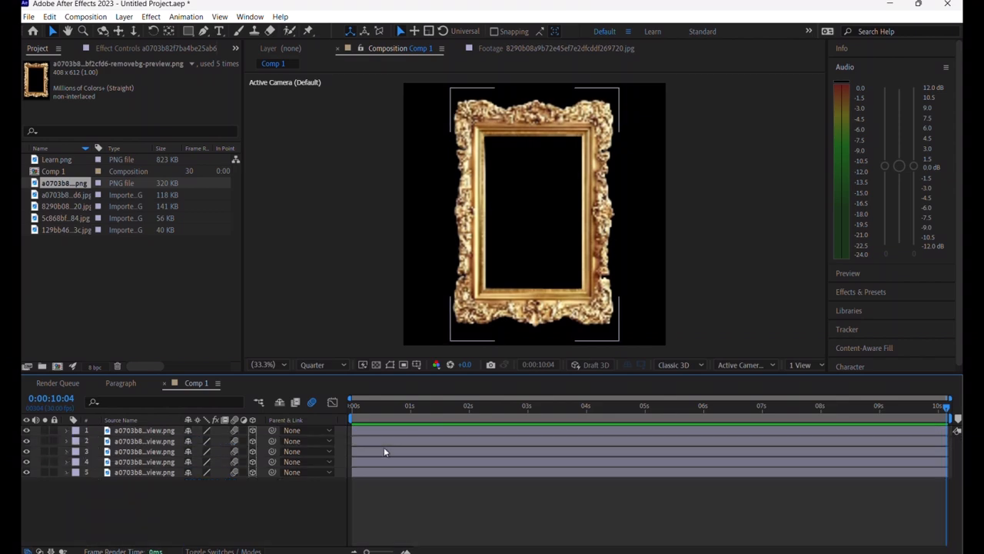
- Duplicate the top four frame layers and shift the copies together in Z to -41, -36, -31 and -26
{"action": "left_click", "coordinate": [372, 432]}
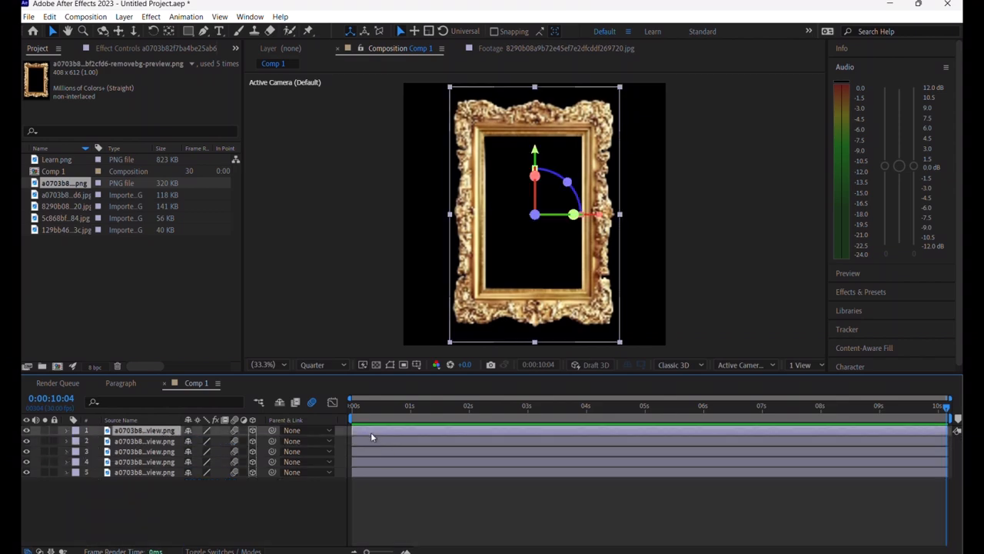
{"action": "left_click", "coordinate": [358, 458], "text": "shift"}
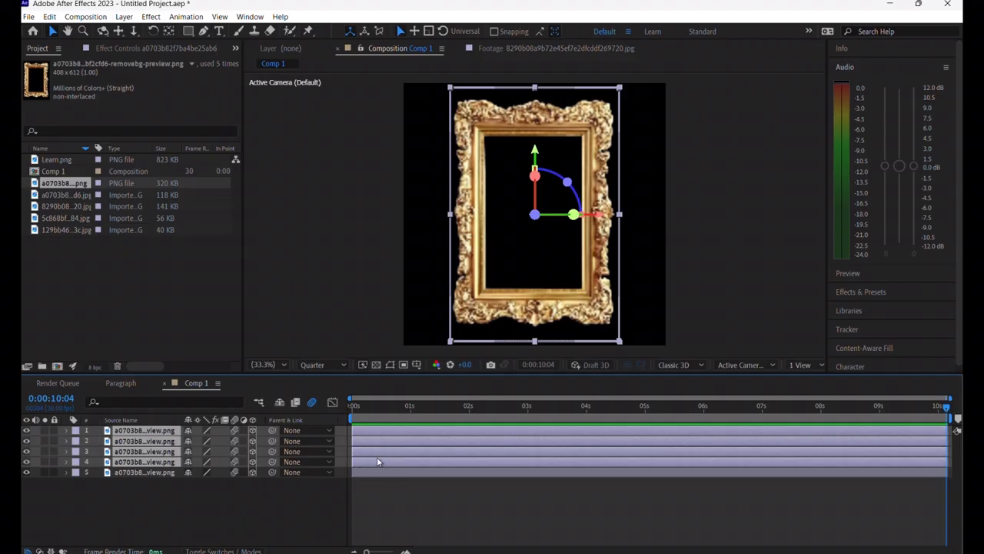
{"action": "key", "text": "ctrl+d"}
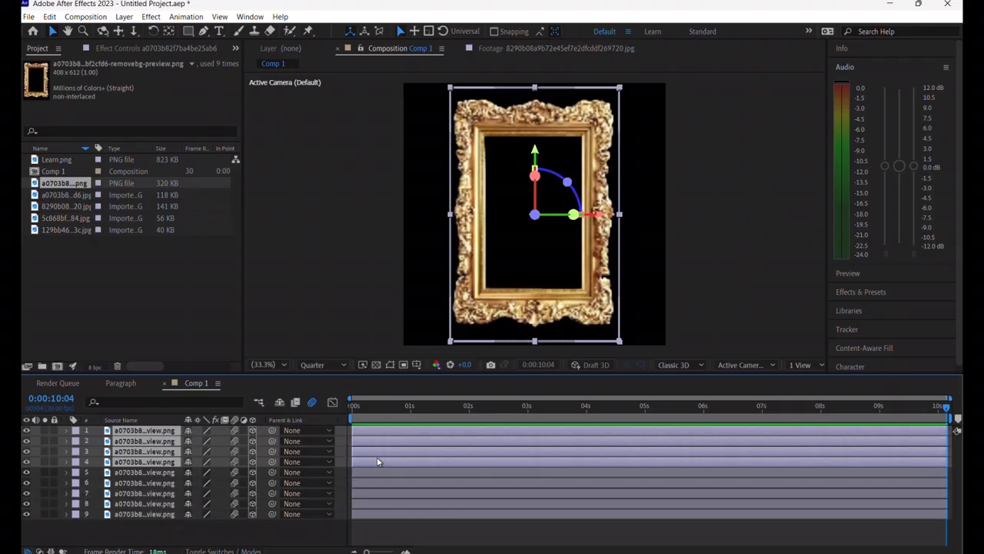
{"action": "key", "text": "p"}
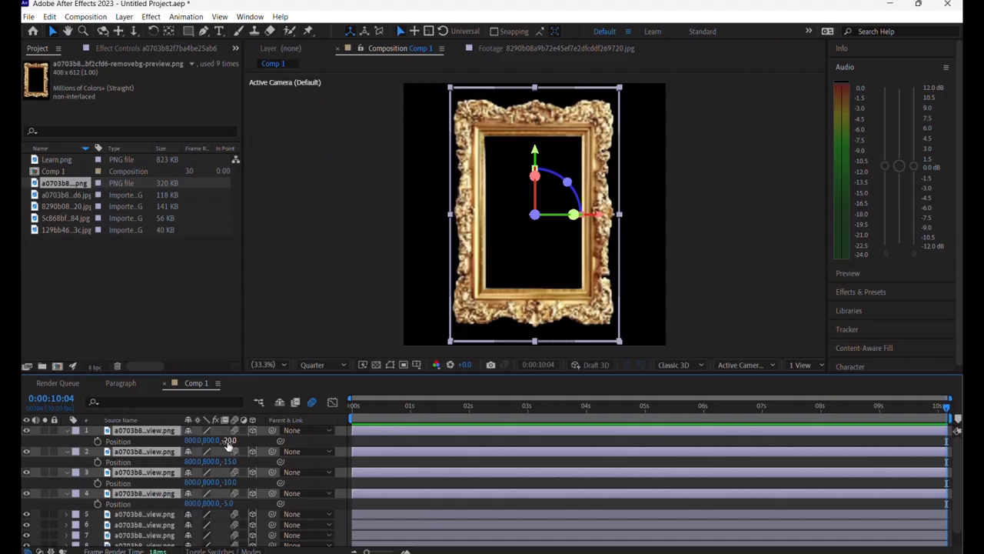
{"action": "mouse_move", "coordinate": [228, 445]}
{"action": "left_mouse_down"}
{"action": "mouse_move", "coordinate": [205, 439]}
{"action": "mouse_move", "coordinate": [217, 440]}
{"action": "left_mouse_up"}
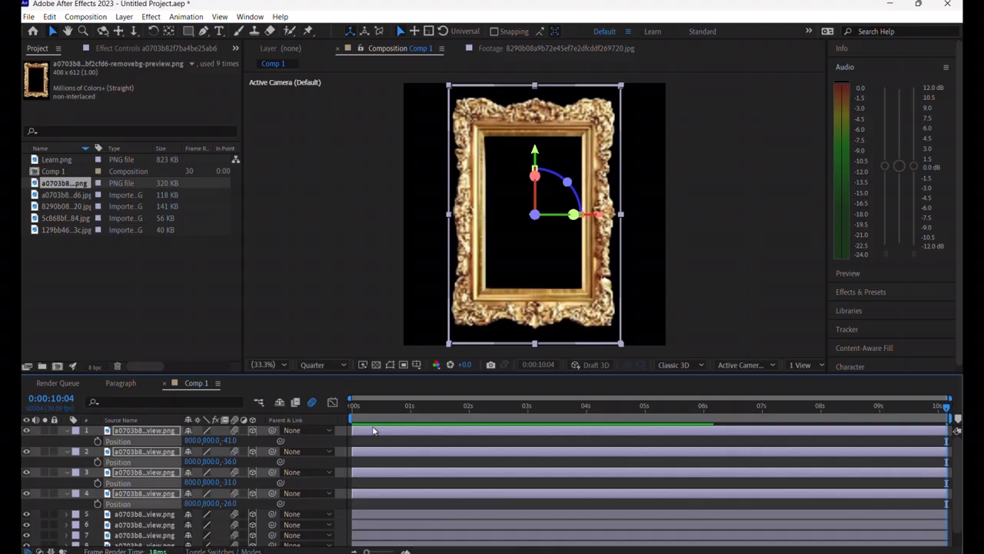
- Duplicate the four selected frame layers again, shift the copies to Z -60, -55, -50 and -45, and collapse their properties
{"action": "key", "text": "ctrl+d"}
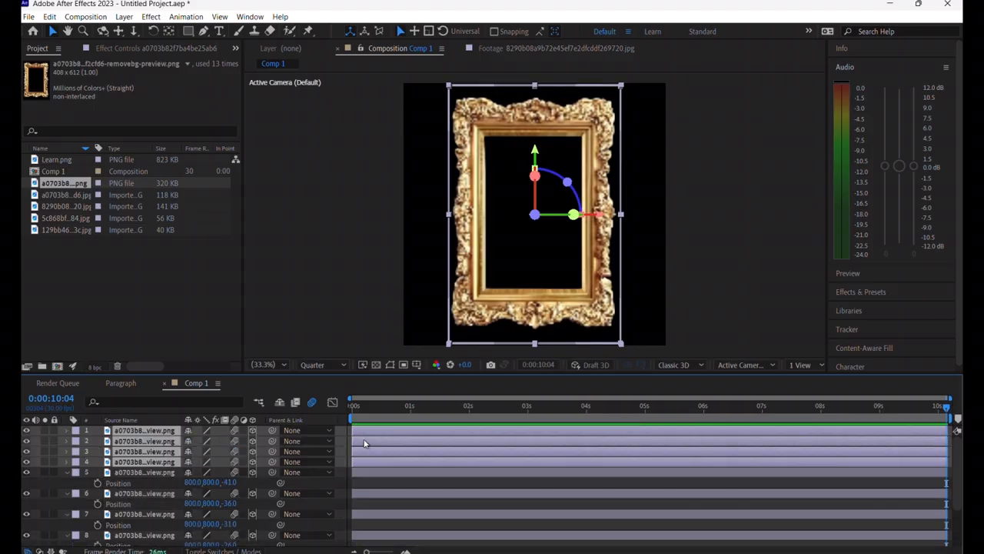
{"action": "key", "text": "p"}
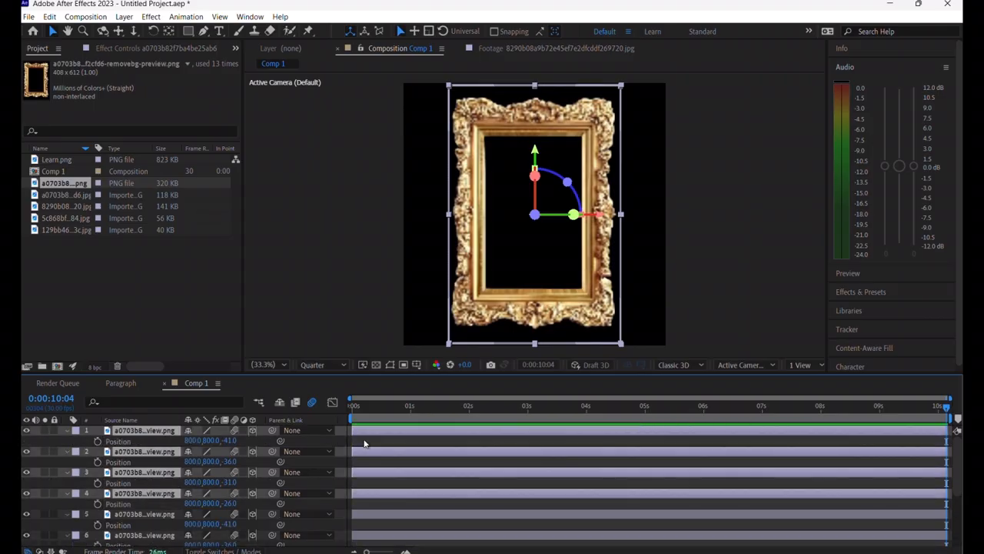
{"action": "left_click_drag", "start_coordinate": [230, 442], "coordinate": [216, 440]}
{"action": "left_click", "coordinate": [411, 443]}
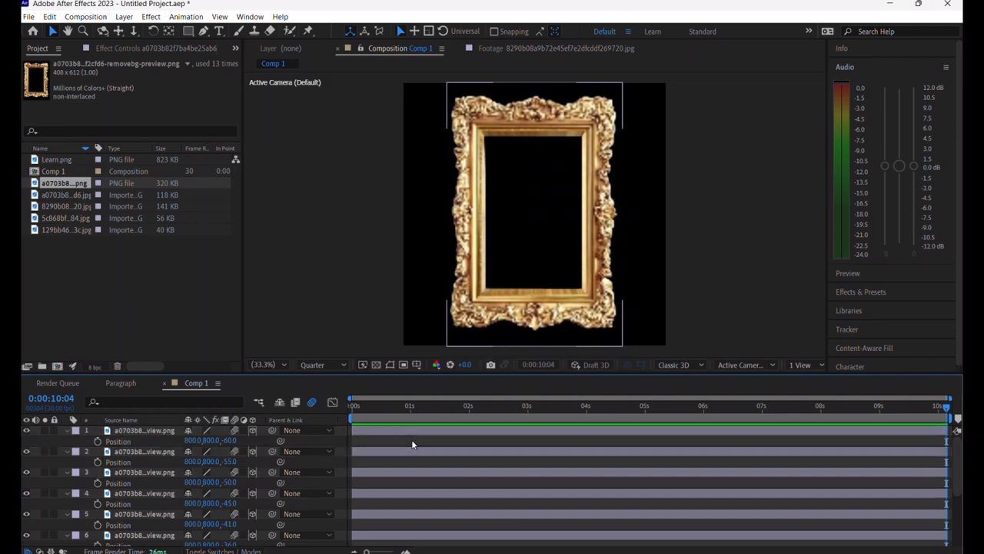
{"action": "key", "text": "p"}
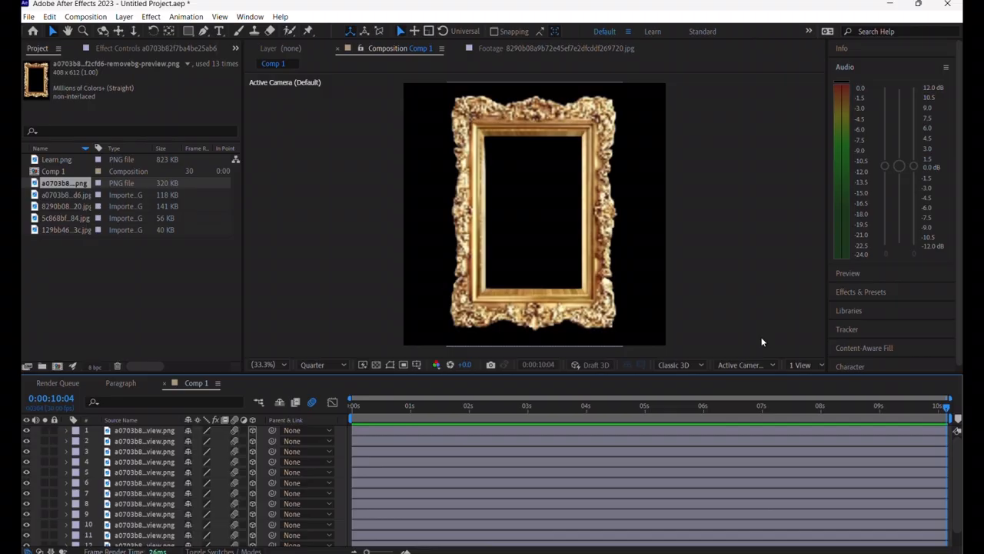
- Inspect the stacked frame's depth from Custom View 3
{"action": "left_click", "coordinate": [742, 365]}
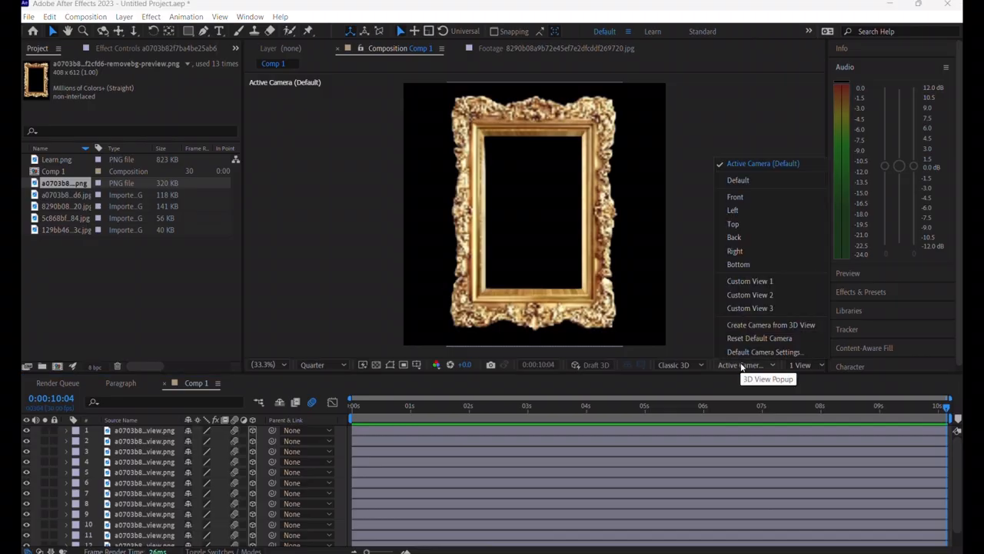
{"action": "left_click", "coordinate": [766, 308]}
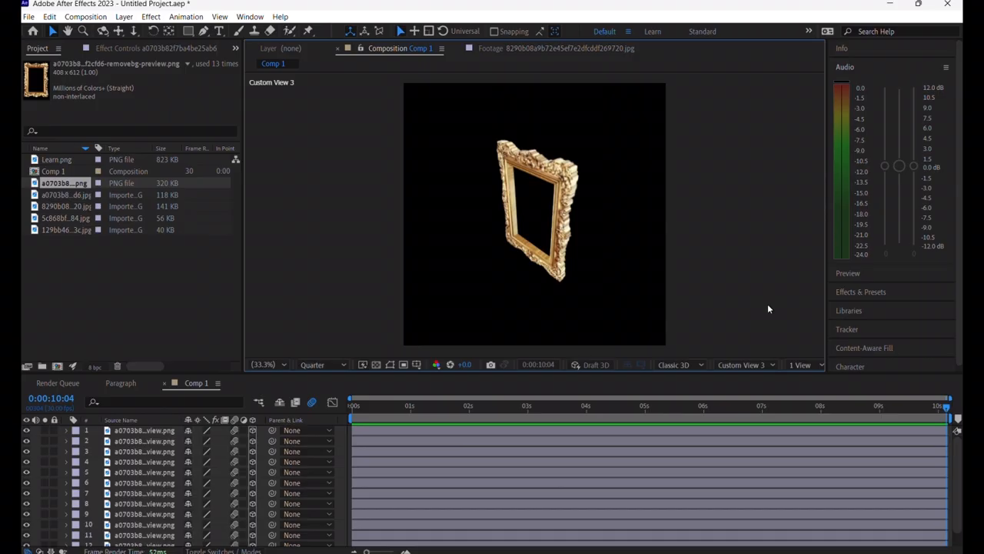
{"action": "left_click", "coordinate": [622, 445]}
- Select all 13 frame layers and pre-compose them into Pre-comp 1
{"action": "left_click", "coordinate": [596, 434]}
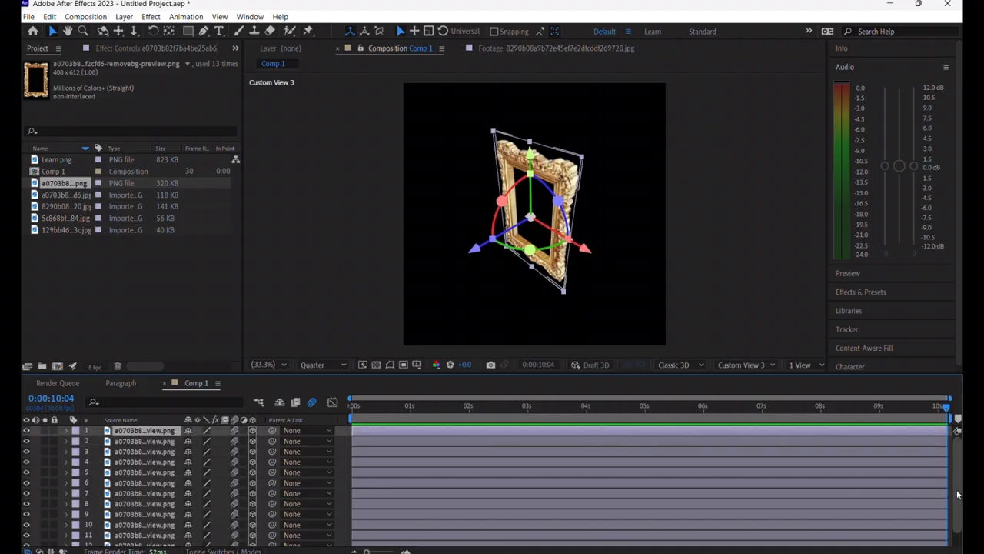
{"action": "left_click_drag", "start_coordinate": [957, 493], "coordinate": [957, 540]}
{"action": "left_click", "coordinate": [900, 542], "text": "shift"}
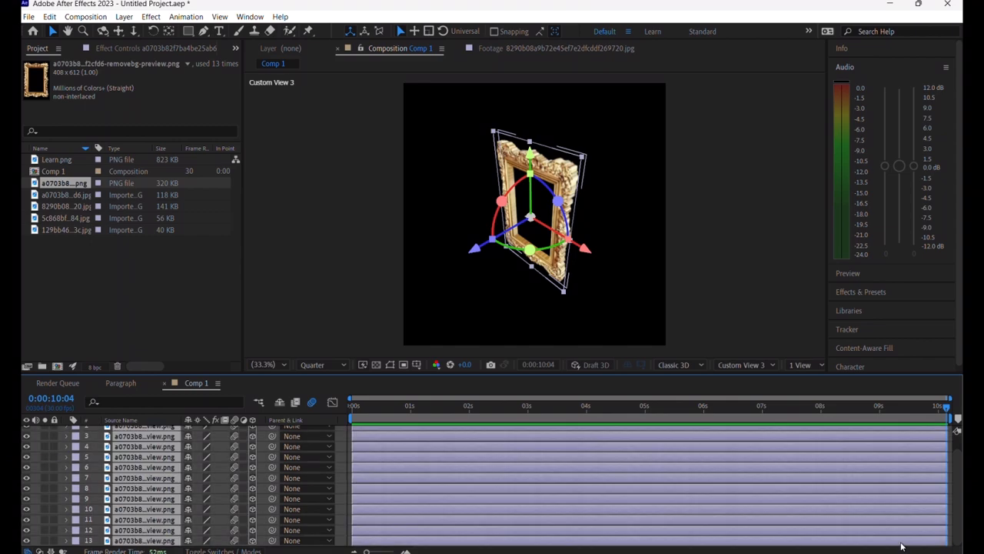
{"action": "right_click", "coordinate": [767, 509]}
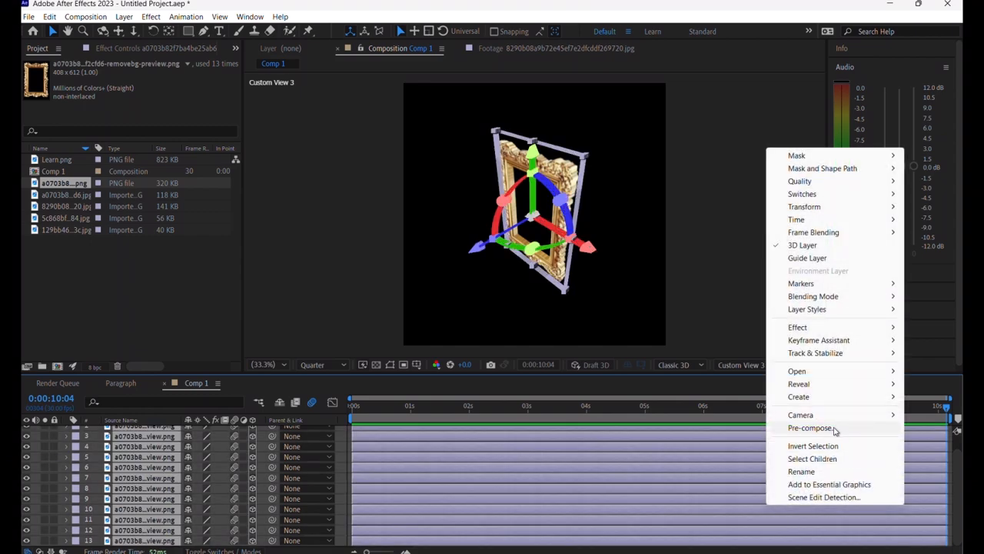
{"action": "left_click", "coordinate": [792, 428]}
{"action": "left_click", "coordinate": [537, 361]}
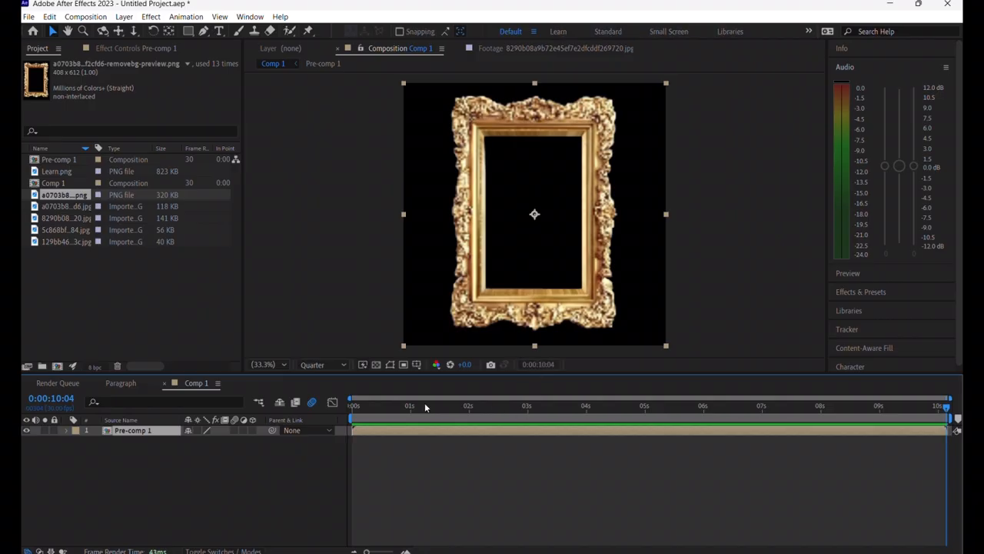
- Move the current time to 0:00:01:09 and enable Collapse Transformations for Pre-comp 1
{"action": "left_click", "coordinate": [354, 406]}
{"action": "left_click_drag", "start_coordinate": [354, 406], "coordinate": [428, 407]}
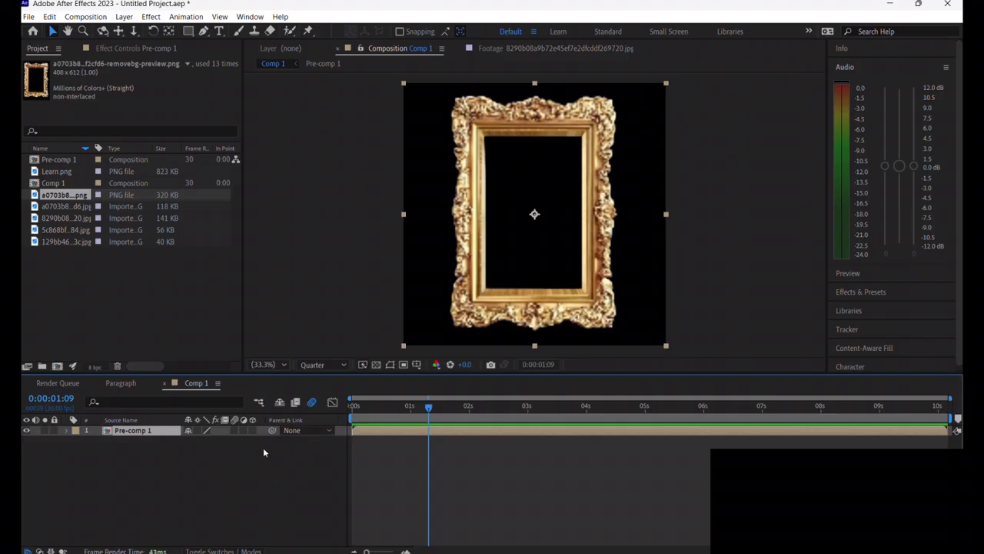
{"action": "left_click", "coordinate": [196, 429]}
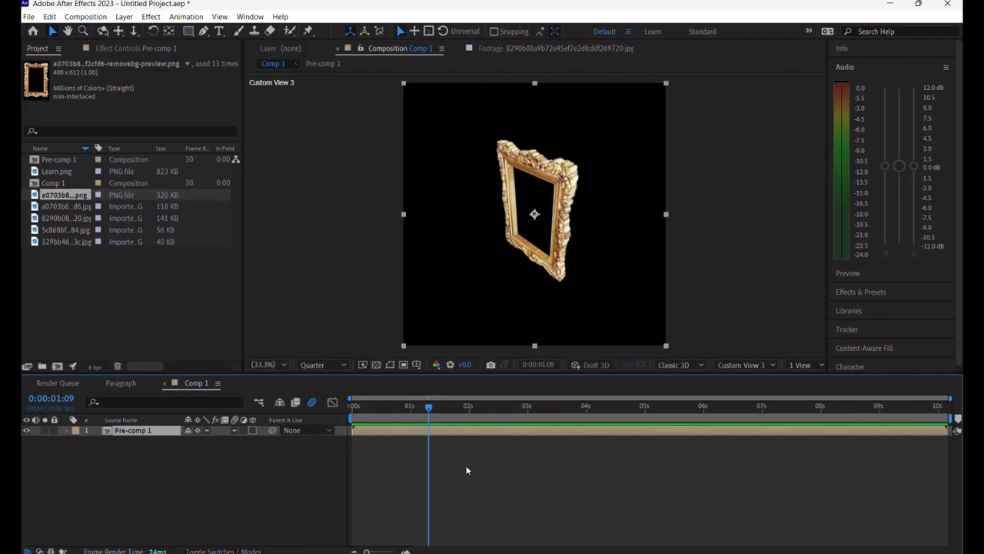
- Open Pre-comp 1 at time 0 and insert the 8290b08 JPG as layer 11, above the last two frame layers
{"action": "double_click", "coordinate": [431, 430]}
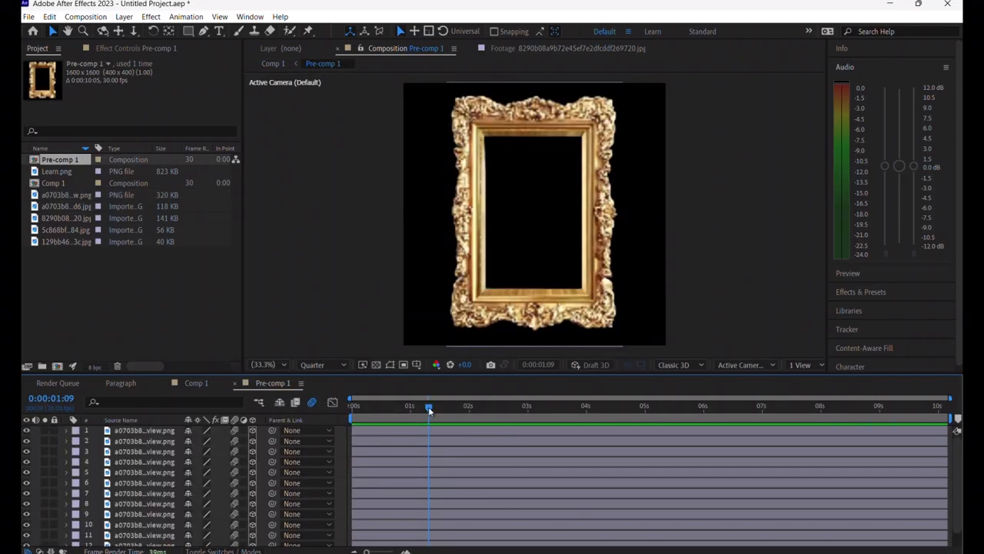
{"action": "left_click_drag", "start_coordinate": [428, 406], "coordinate": [350, 415]}
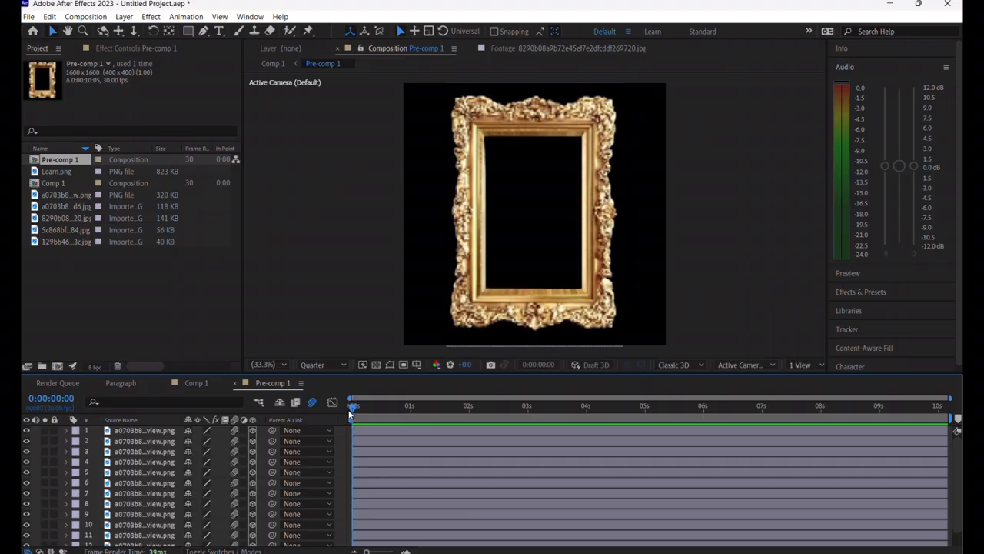
{"action": "left_click", "coordinate": [66, 220]}
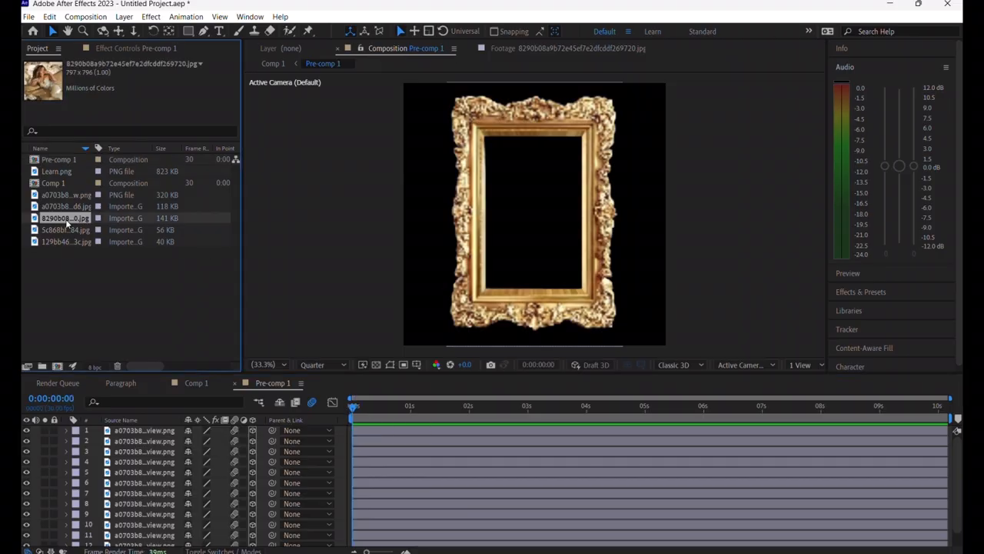
{"action": "left_click_drag", "start_coordinate": [66, 223], "coordinate": [367, 517]}
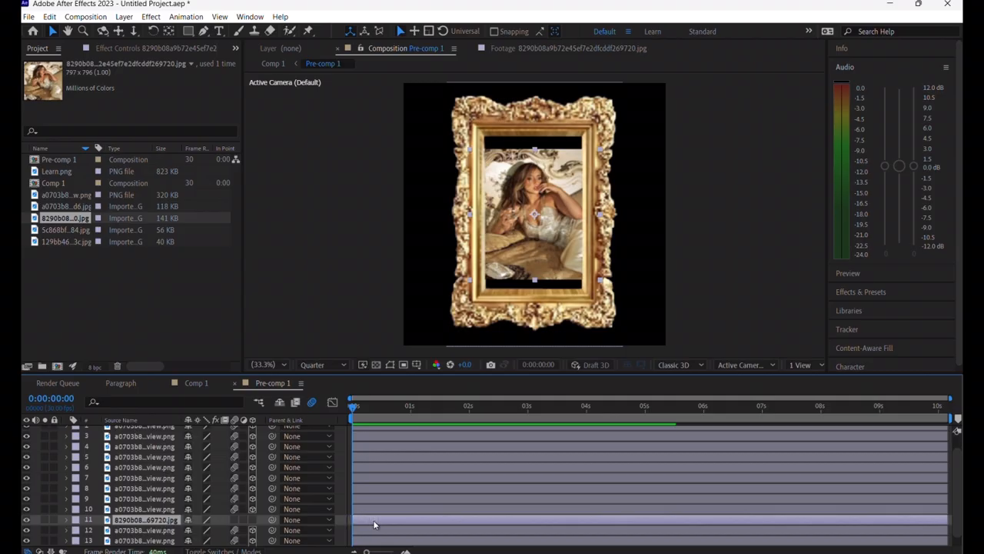
- Set the scale of the photo layer (layer 11) to 120%
{"action": "key", "text": "s"}
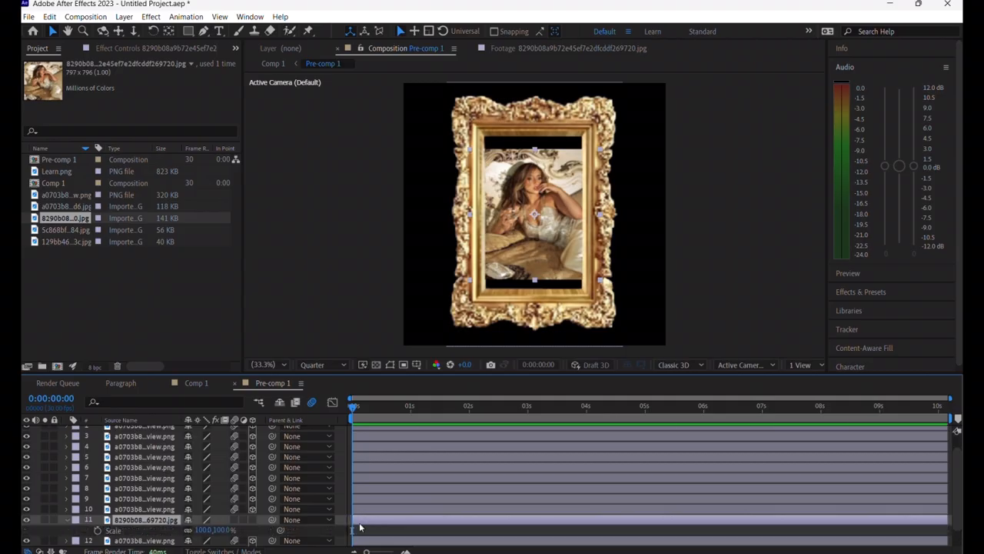
{"action": "left_click", "coordinate": [218, 530]}
{"action": "type", "text": "120"}
{"action": "key", "text": "Return"}
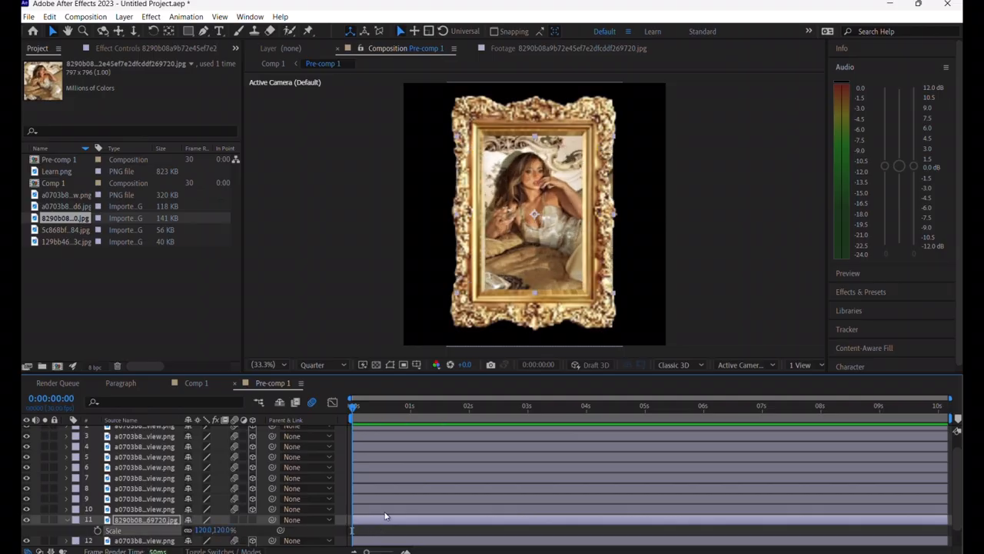
- Draw a rectangular mask on the photo layer around the frame's inner opening, cutting off the parts extending beyond it
{"action": "left_click", "coordinate": [191, 31]}
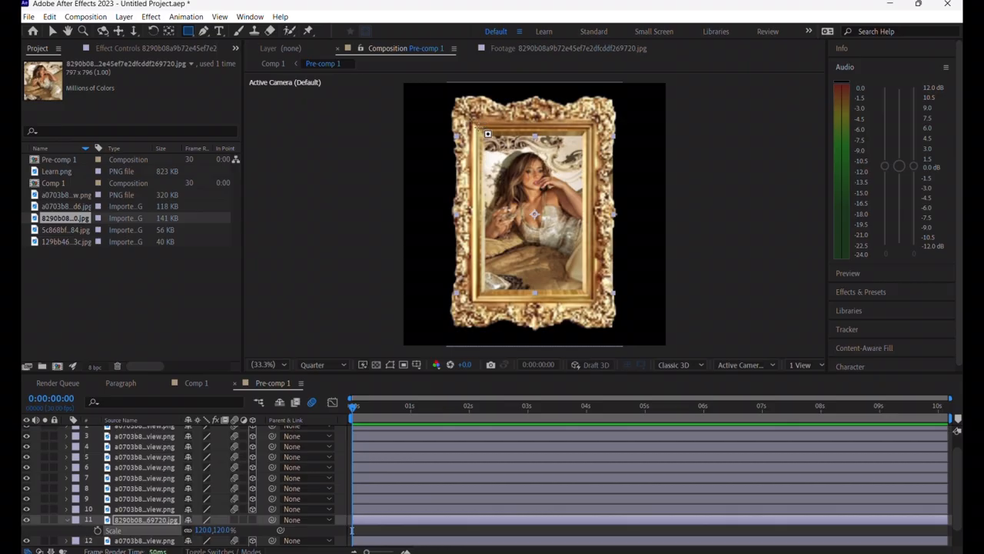
{"action": "left_click_drag", "start_coordinate": [478, 127], "coordinate": [589, 298]}
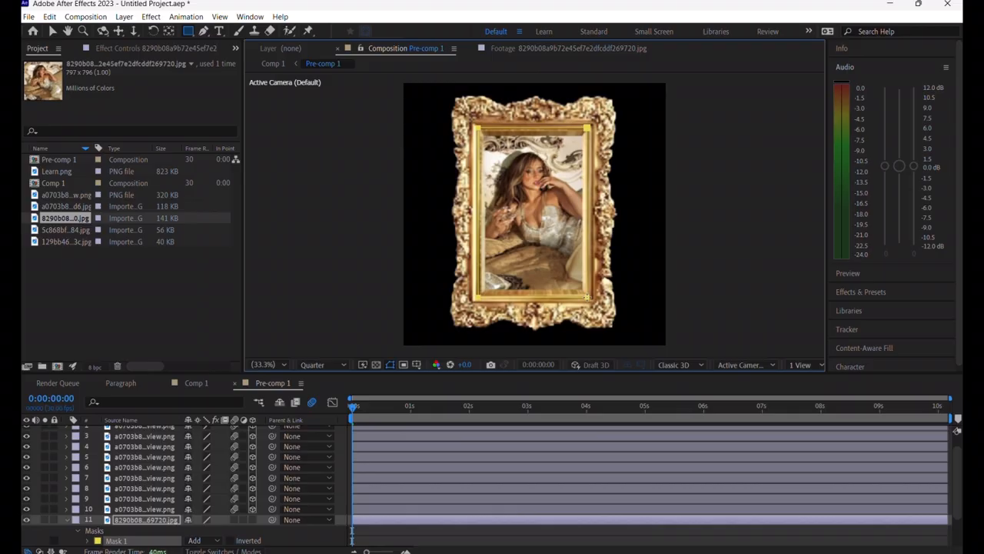
{"action": "left_click", "coordinate": [403, 501]}
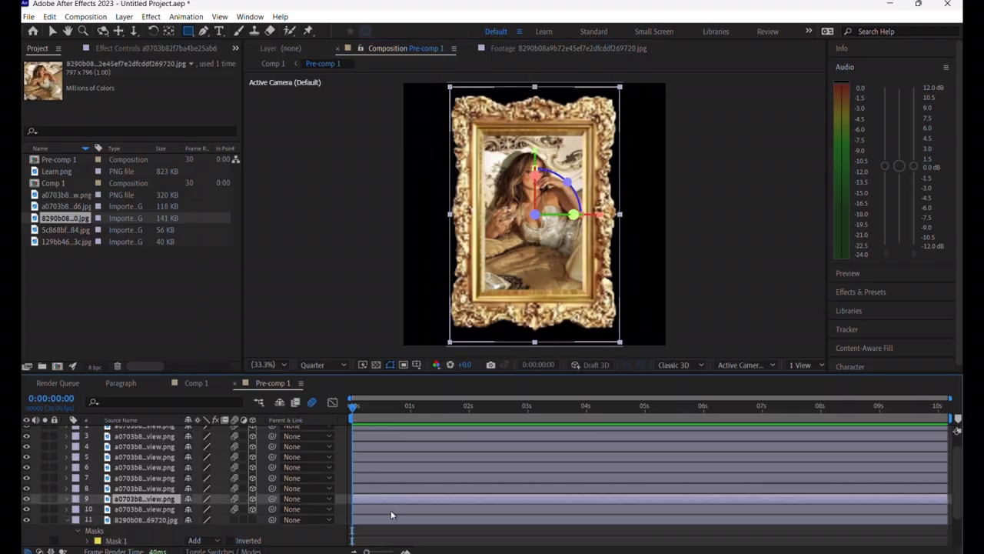
- Make the masked photo layer 3D and view the composition from Custom View 3
{"action": "left_click", "coordinate": [390, 522]}
{"action": "left_click", "coordinate": [253, 519]}
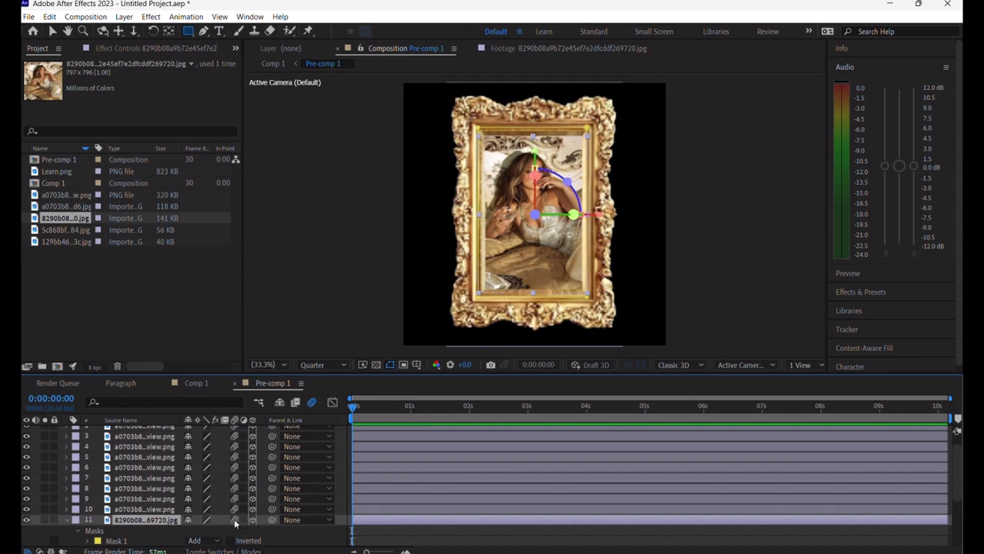
{"action": "left_click", "coordinate": [742, 364]}
{"action": "left_click", "coordinate": [759, 308]}
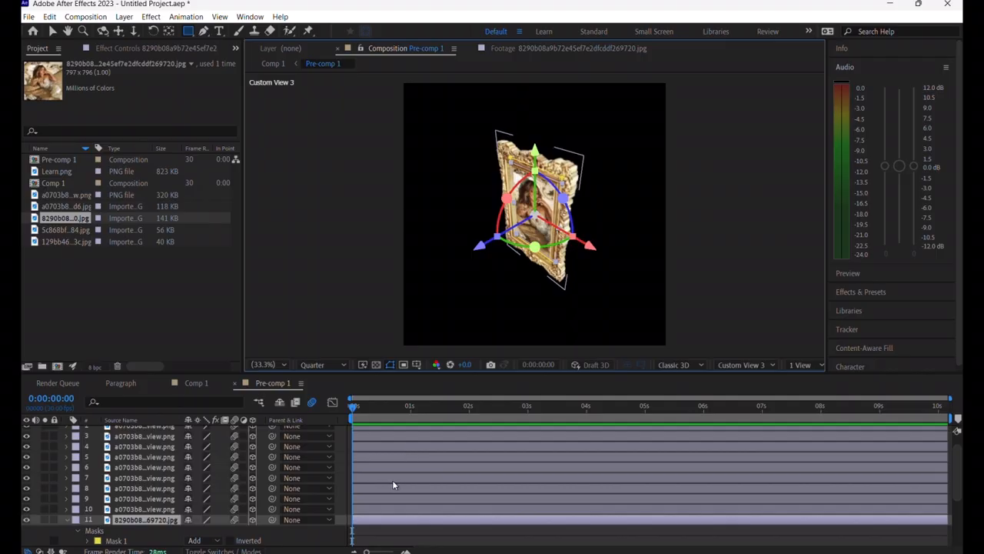
- Reveal the photo layer's Position values and reactivate the Selection tool
{"action": "key", "text": "p"}
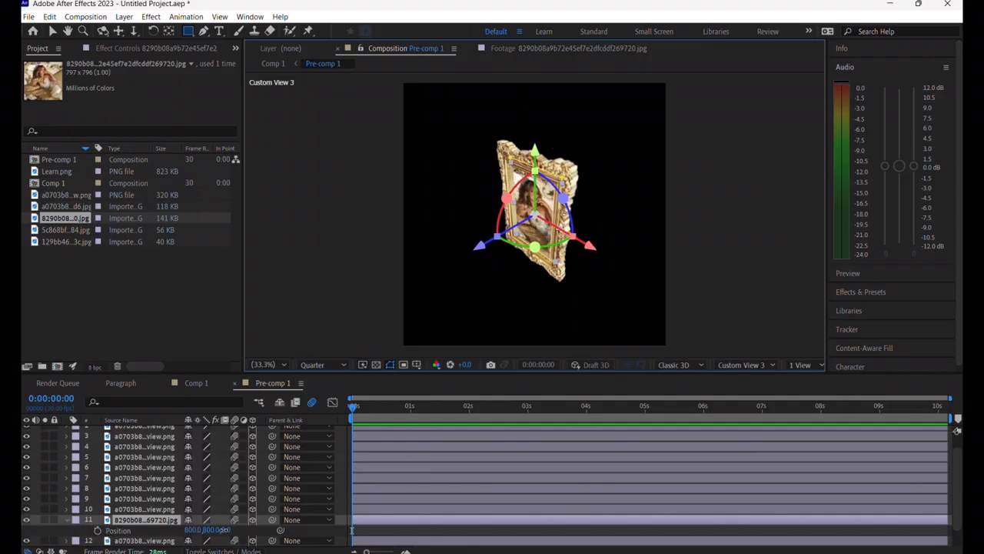
{"action": "left_click", "coordinate": [226, 530]}
{"action": "key", "text": "Return"}
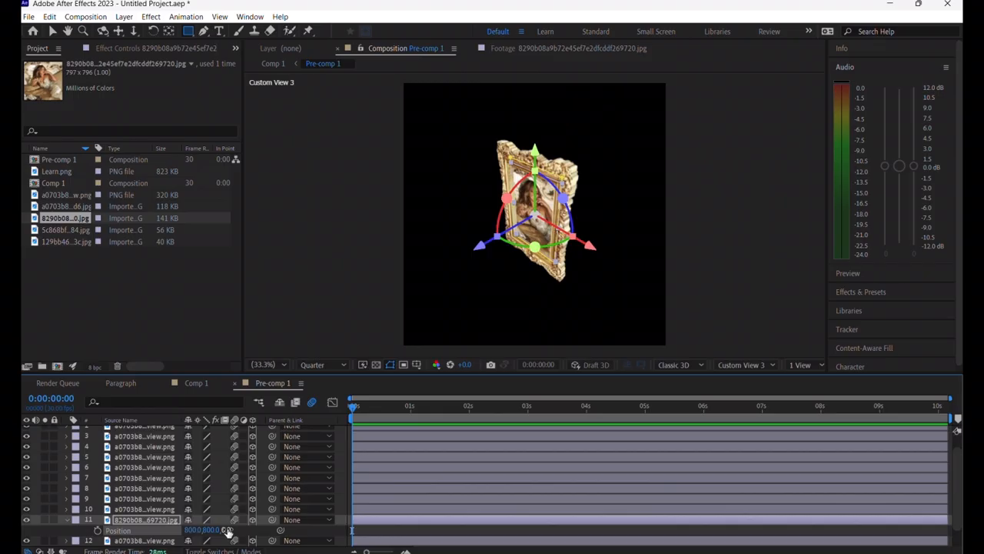
{"action": "left_click", "coordinate": [479, 245]}
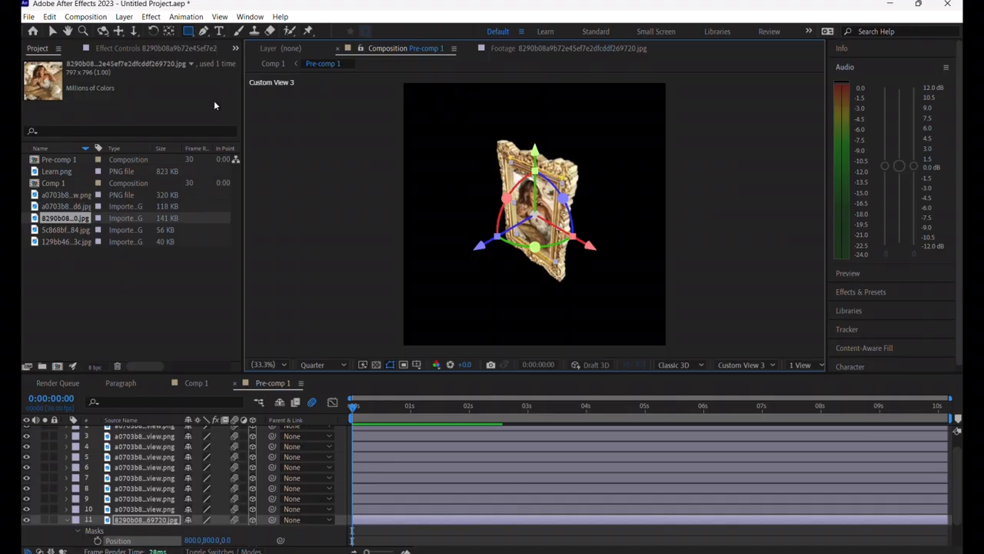
{"action": "left_click", "coordinate": [54, 45]}
{"action": "left_click", "coordinate": [52, 32]}
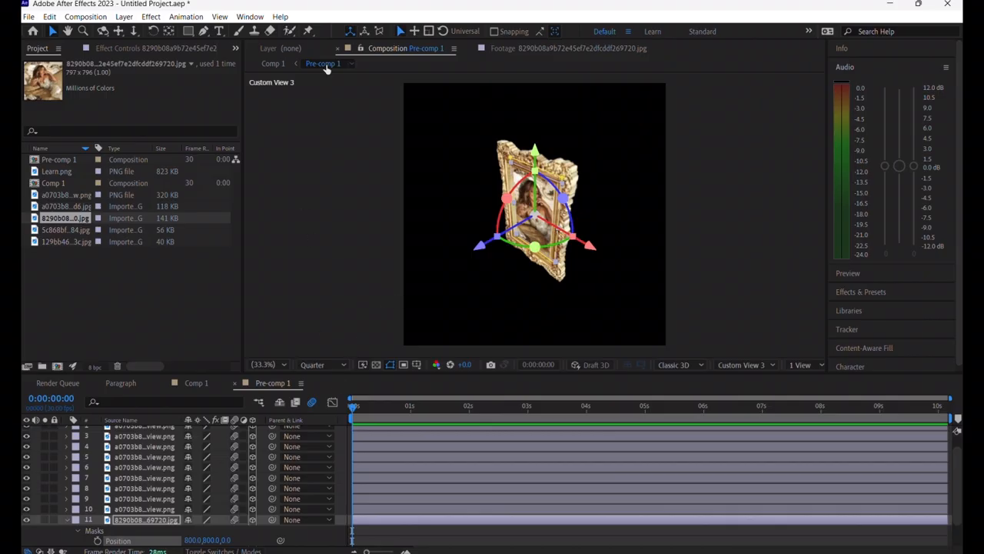
- Return to Comp 1 and switch its 3D view to Default
{"action": "left_click", "coordinate": [277, 64]}
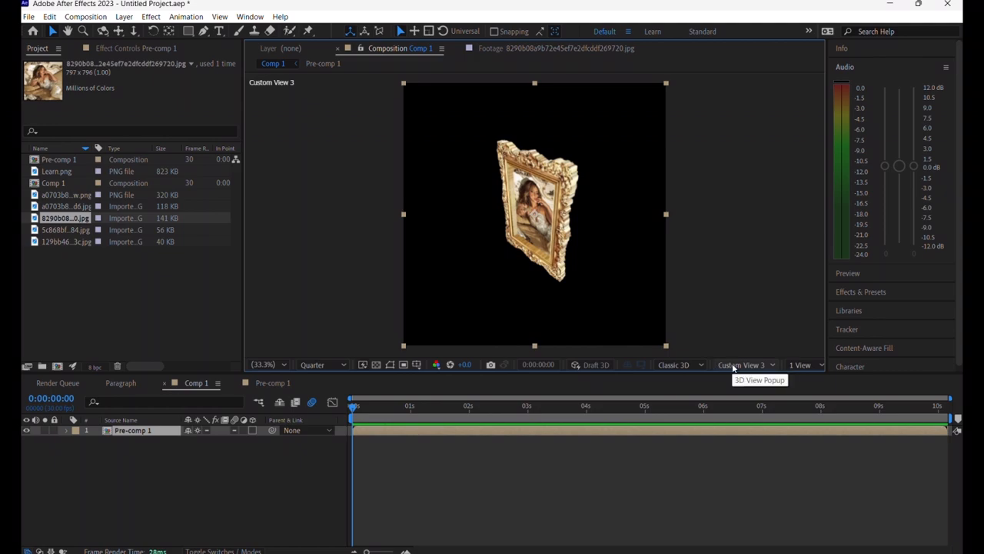
{"action": "left_click", "coordinate": [738, 365]}
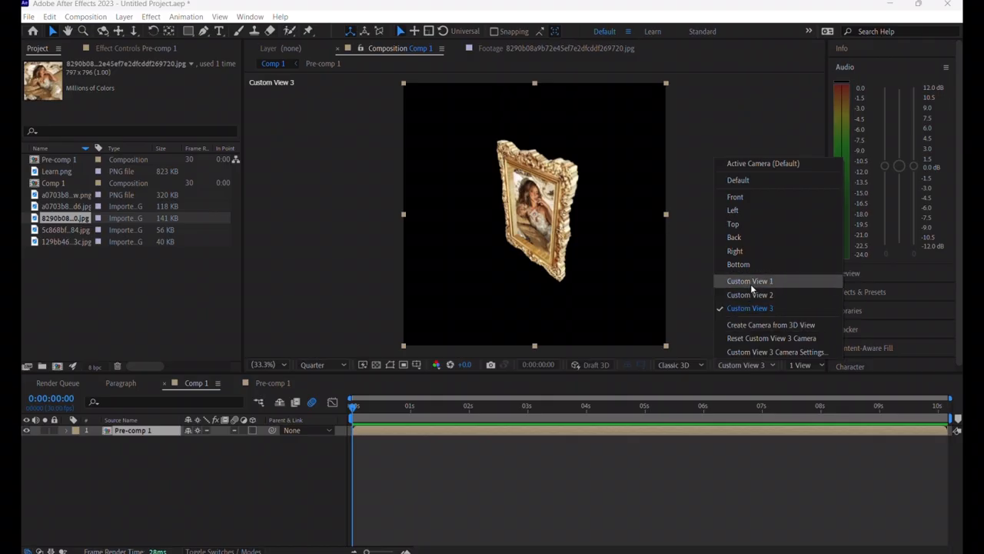
{"action": "left_click", "coordinate": [737, 183]}
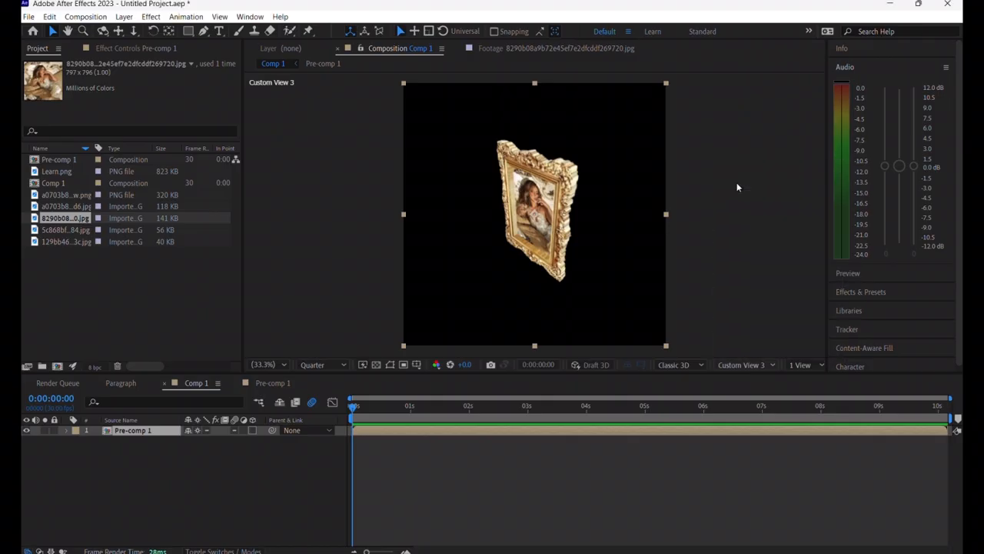
- Make the Pre-comp 1 layer 3D and reveal its rotation properties
{"action": "left_click", "coordinate": [365, 430]}
{"action": "key", "text": "r"}
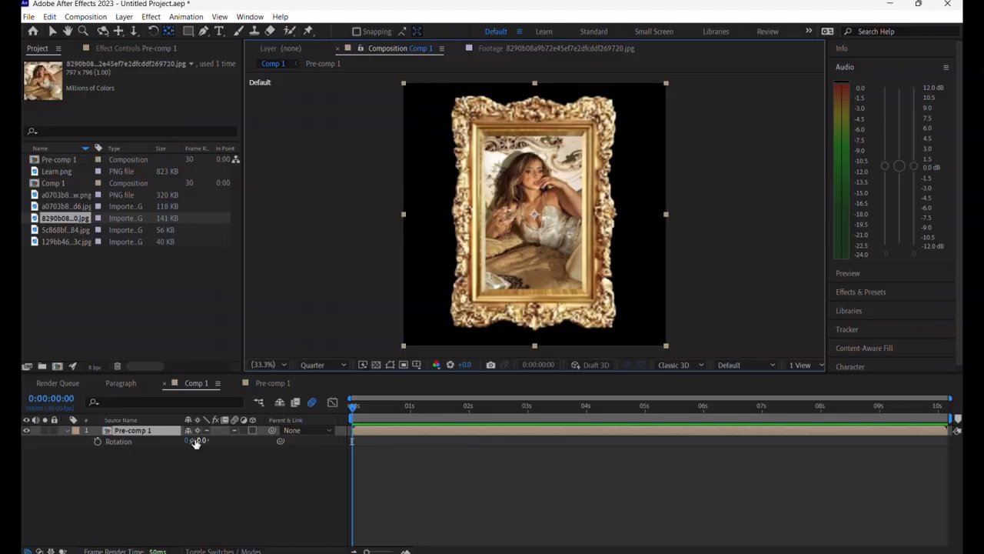
{"action": "left_click", "coordinate": [253, 431]}
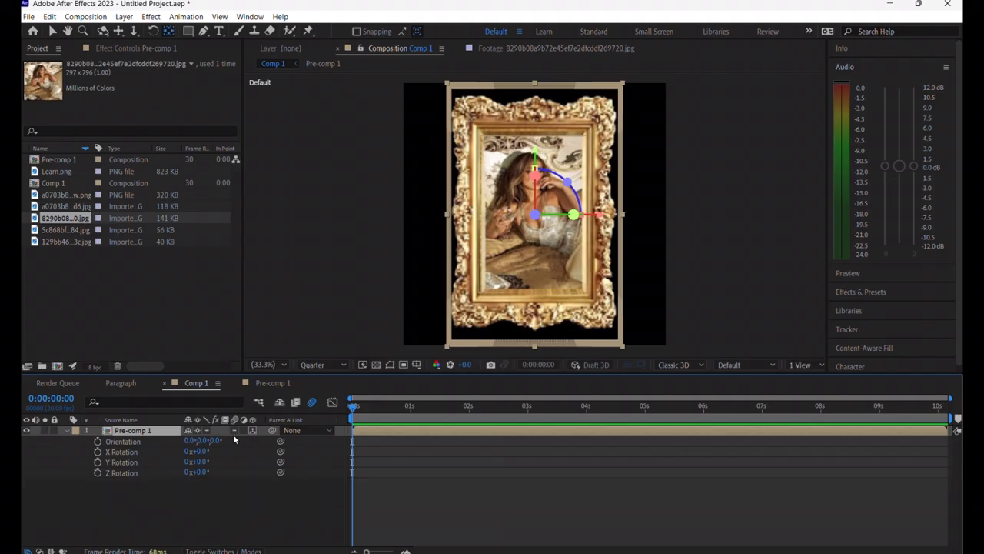
- Try a Y Rotation of -90° on Pre-comp 1 and reset it to 0°
{"action": "left_click", "coordinate": [200, 462]}
{"action": "type", "text": "90"}
{"action": "key", "text": "Return"}
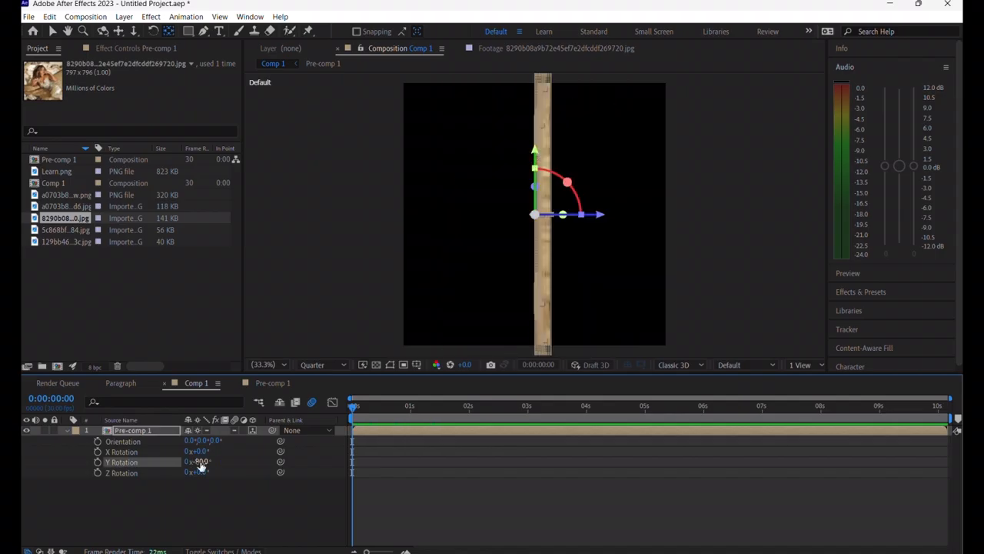
{"action": "left_click", "coordinate": [200, 461]}
{"action": "type", "text": "0"}
{"action": "key", "text": "Return"}
- Try an X Rotation of 90° on Pre-comp 1 and undo it
{"action": "left_click", "coordinate": [199, 451]}
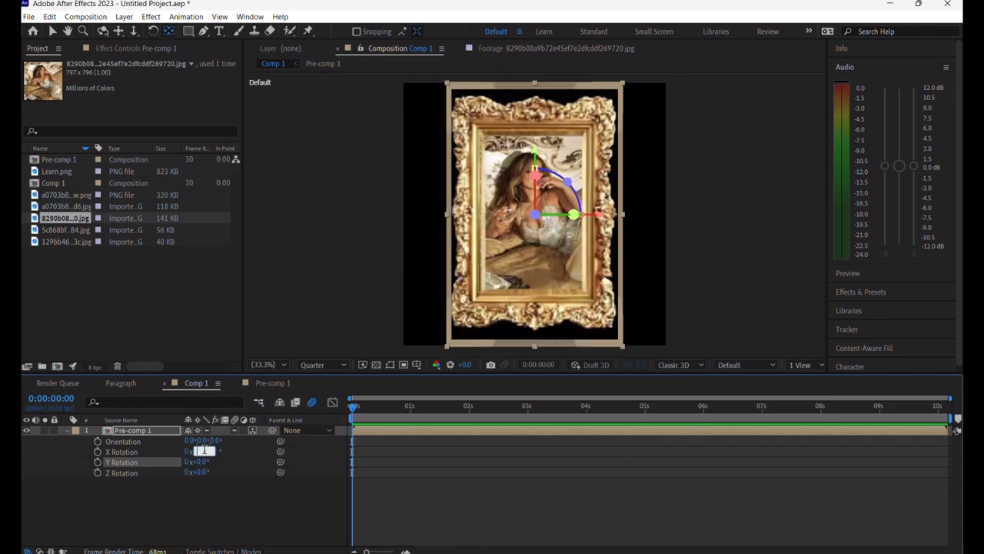
{"action": "type", "text": "90"}
{"action": "key", "text": "Return"}
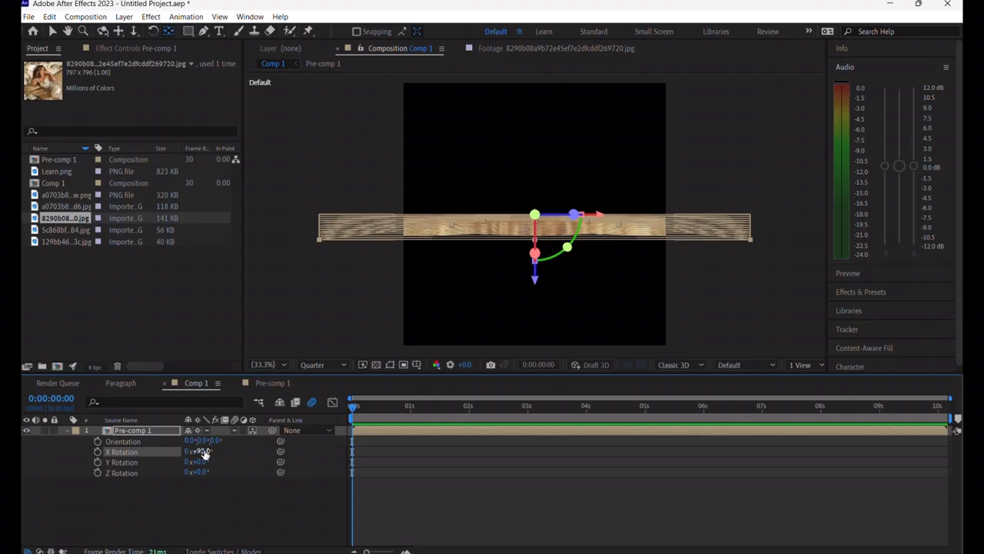
{"action": "key", "text": "ctrl+z"}
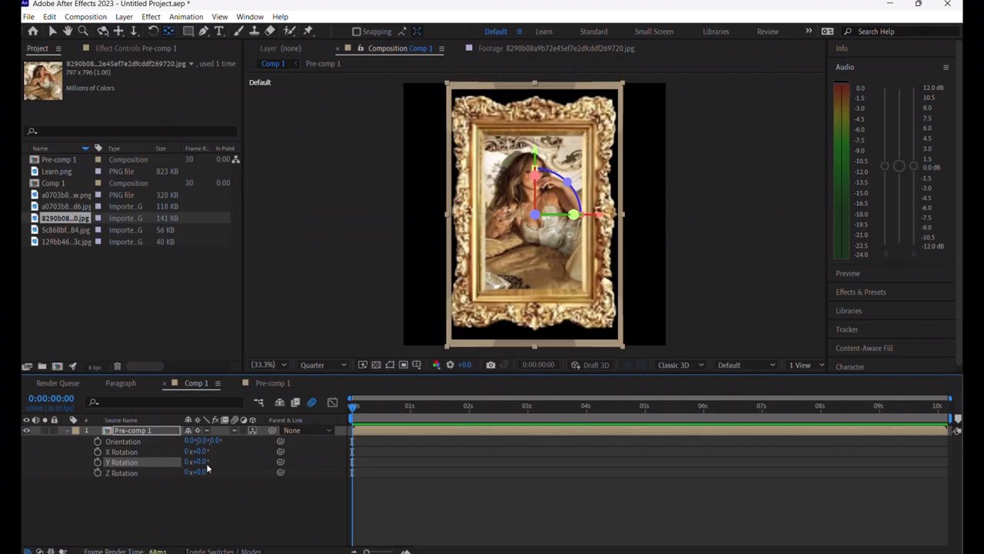
- Try a Z Rotation of 90° on Pre-comp 1 and undo it
{"action": "left_click", "coordinate": [201, 462]}
{"action": "left_click", "coordinate": [201, 472]}
{"action": "type", "text": "90"}
{"action": "key", "text": "Return"}
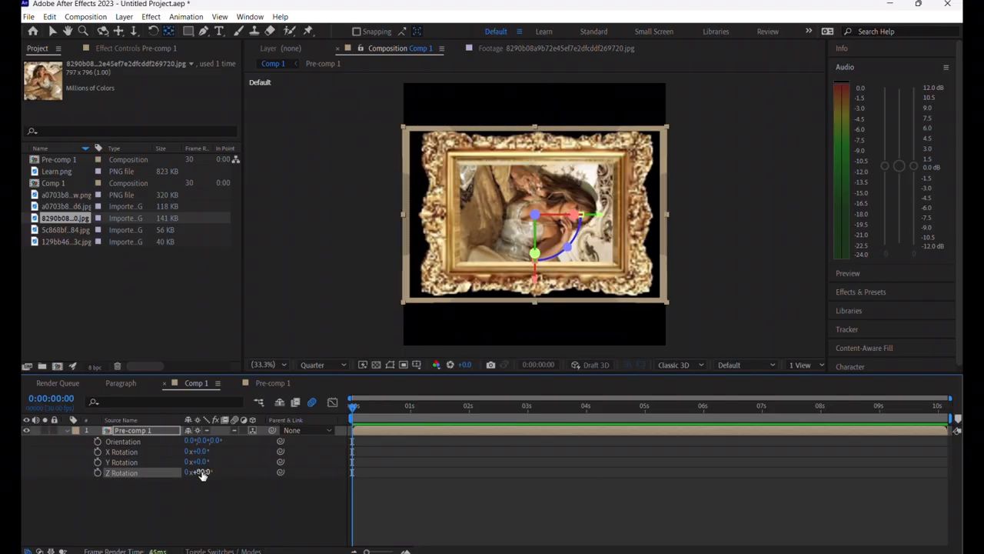
{"action": "key", "text": "ctrl+z"}
- Set Pre-comp 1's Y Rotation to -45° and keyframe it at time 0
{"action": "left_click", "coordinate": [198, 462]}
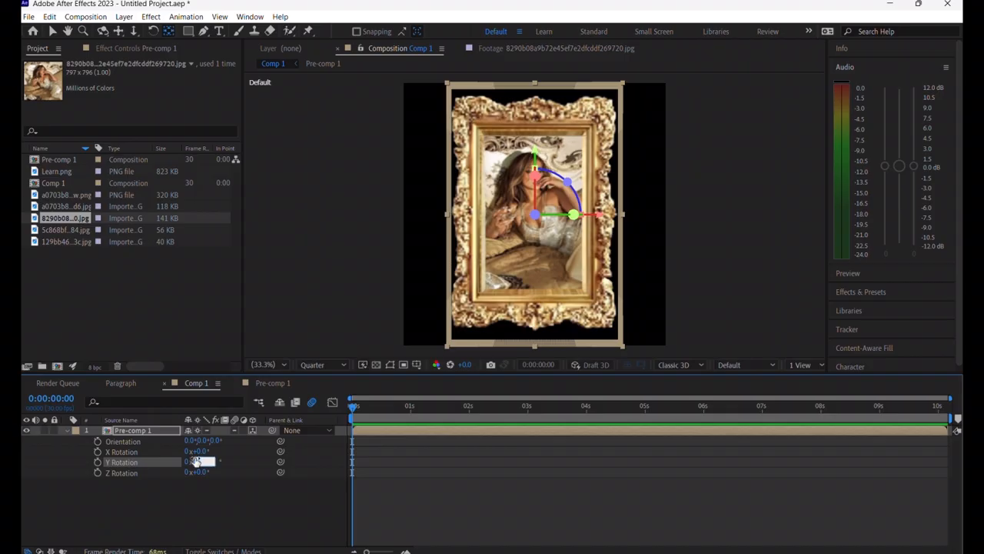
{"action": "type", "text": "45"}
{"action": "key", "text": "Return"}
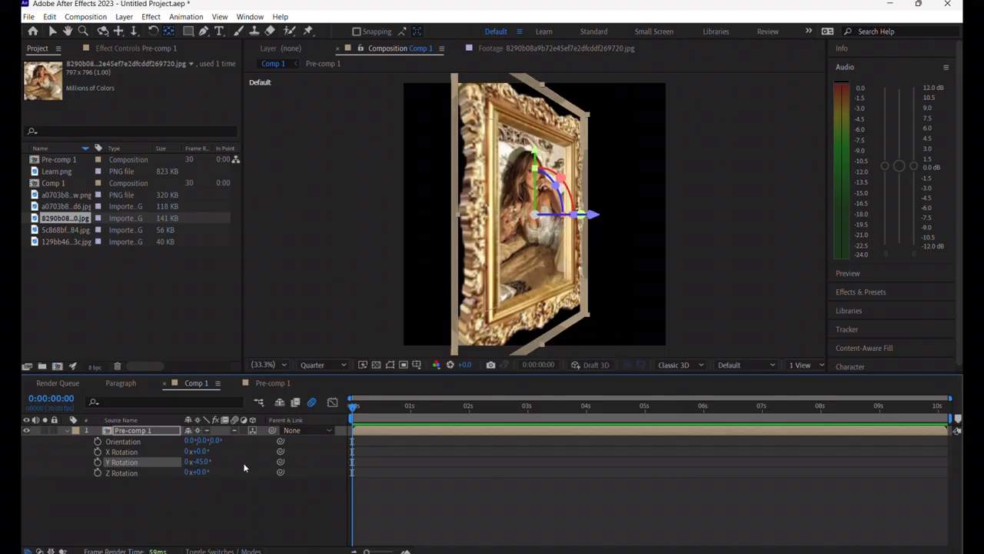
{"action": "left_click", "coordinate": [98, 462]}
- Add a Y Rotation keyframe of 0° at 0:00:01:26
{"action": "left_click_drag", "start_coordinate": [353, 406], "coordinate": [462, 444]}
{"action": "left_click", "coordinate": [199, 461]}
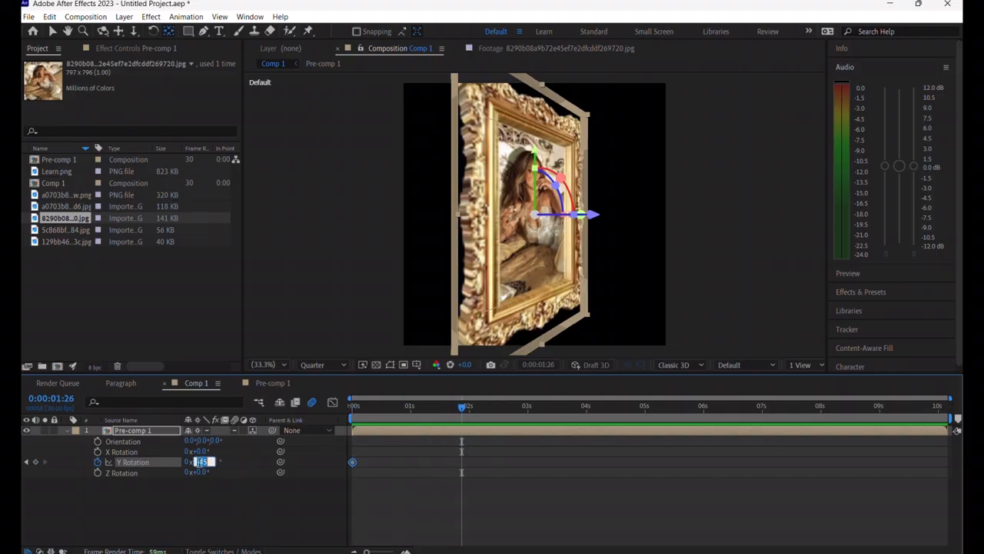
{"action": "type", "text": "0"}
{"action": "key", "text": "Return"}
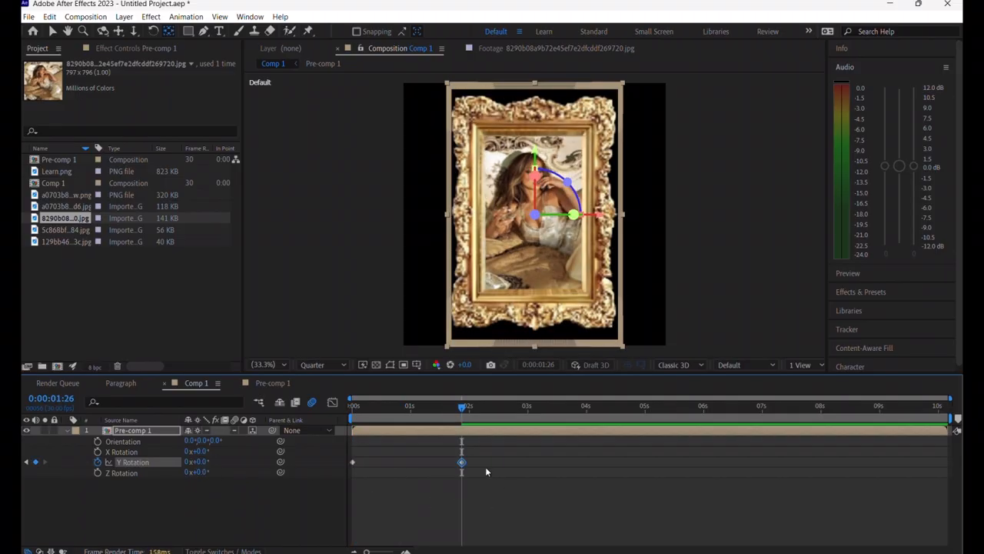
- Select both Y Rotation keyframes and apply Easy Ease to them
{"action": "left_click_drag", "start_coordinate": [480, 460], "coordinate": [338, 473]}
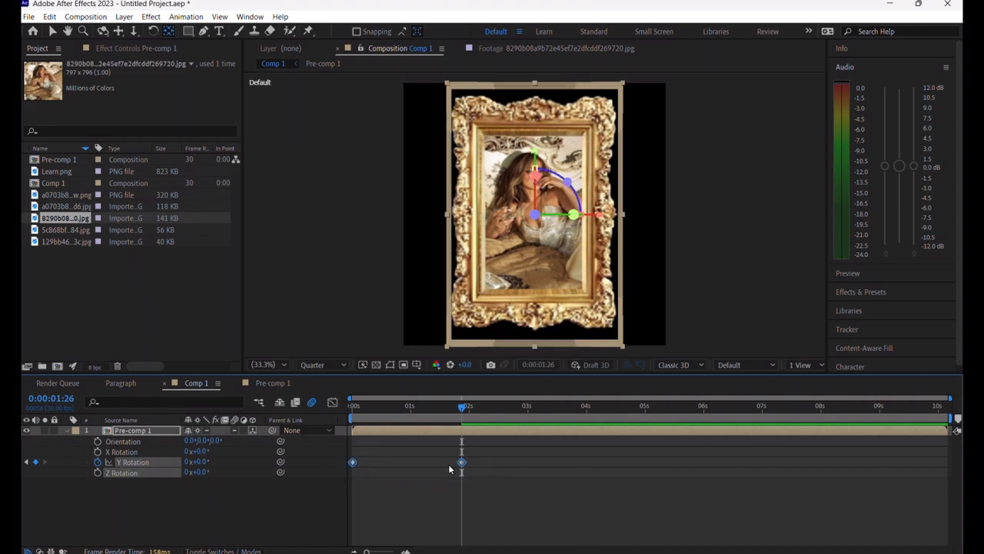
{"action": "right_click", "coordinate": [465, 462]}
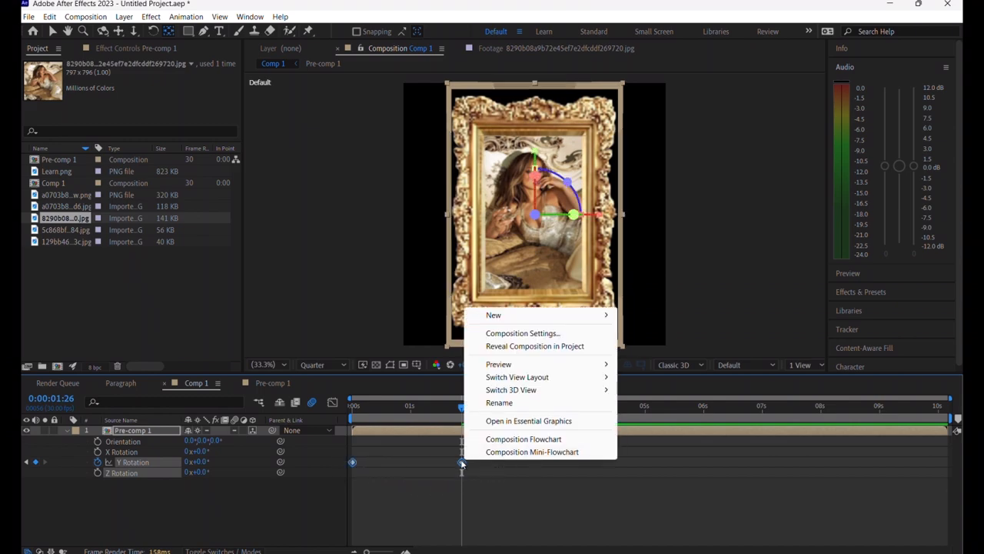
{"action": "right_click", "coordinate": [462, 461]}
{"action": "mouse_move", "coordinate": [496, 453]}
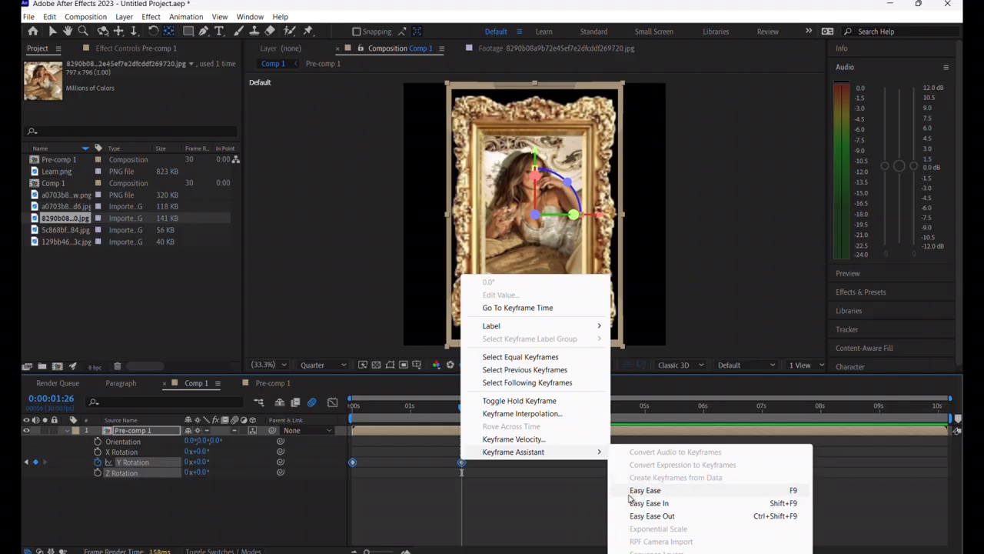
{"action": "left_click", "coordinate": [629, 489]}
- Stretch the last Y Rotation keyframe's ease handle back almost to the start in the Graph Editor and preview the animation
{"action": "left_click", "coordinate": [333, 401]}
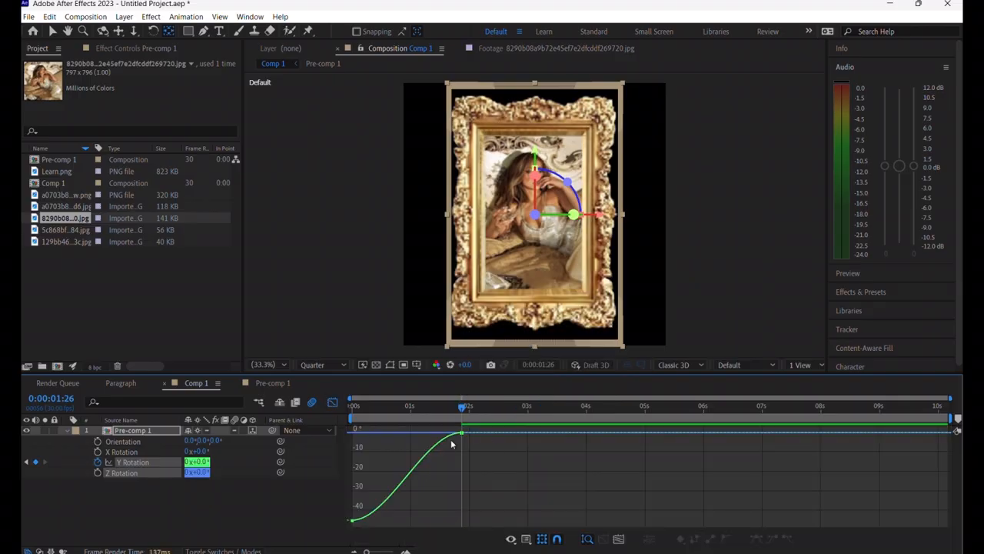
{"action": "left_click", "coordinate": [423, 436]}
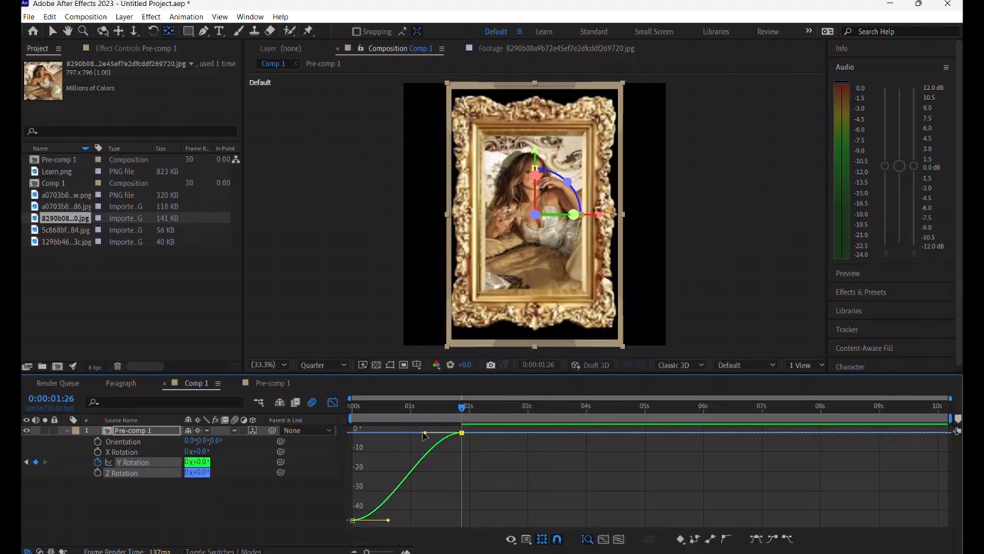
{"action": "left_click_drag", "start_coordinate": [422, 435], "coordinate": [362, 436]}
{"action": "key", "text": "space"}
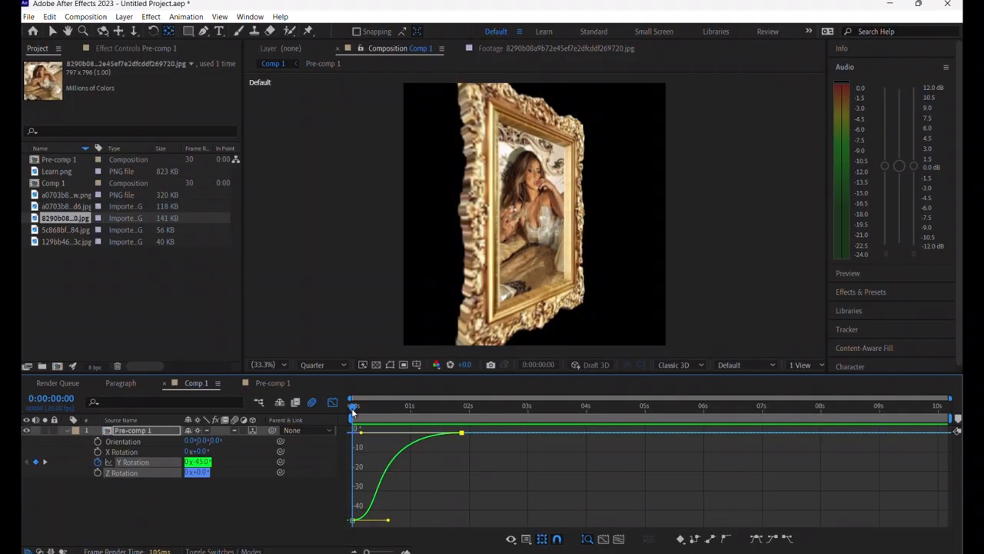
{"action": "key", "text": "space"}
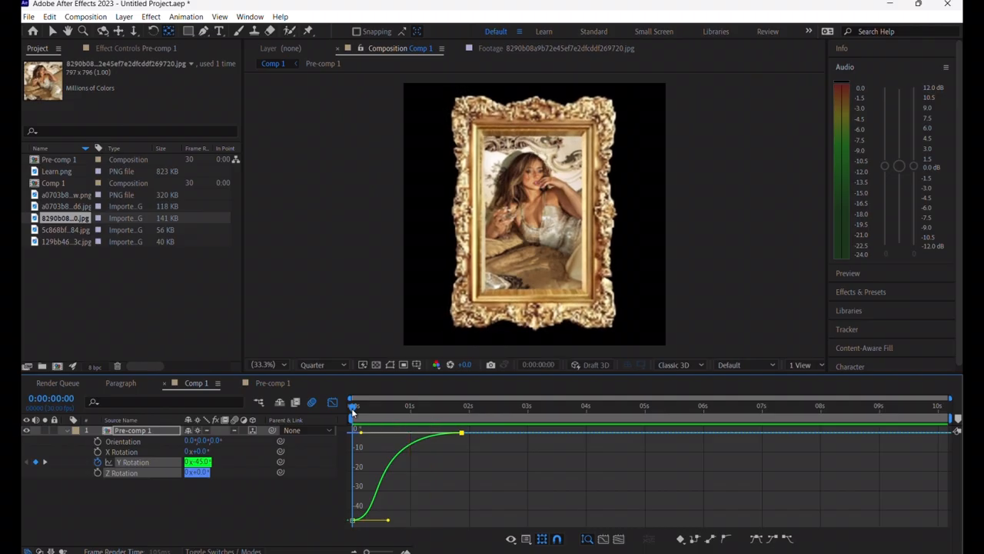
- Close the graph, set the Y Rotation keyframe at time 0 to -90°, and move the current time to 0:00:02:00
{"action": "left_click", "coordinate": [333, 403]}
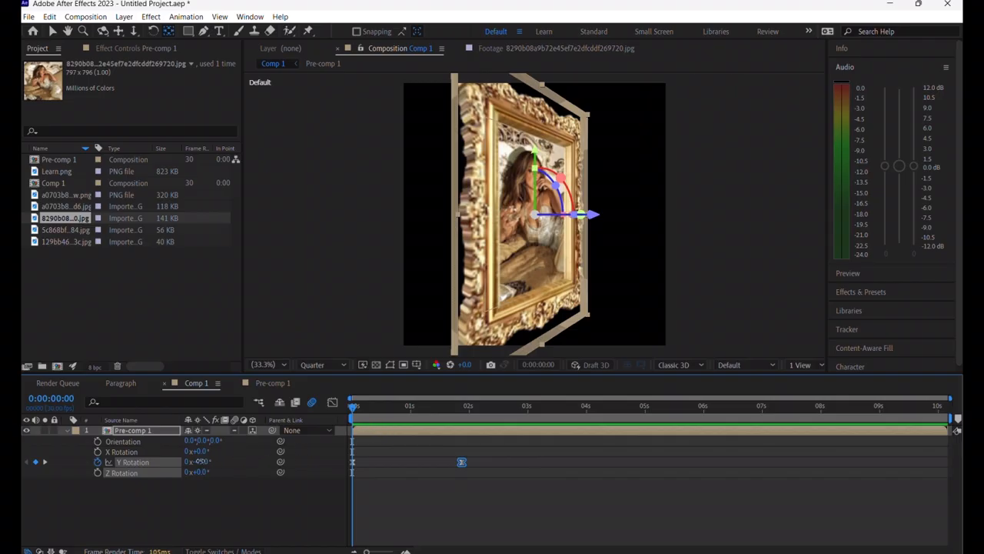
{"action": "left_click", "coordinate": [203, 461]}
{"action": "type", "text": "0"}
{"action": "key", "text": "Return"}
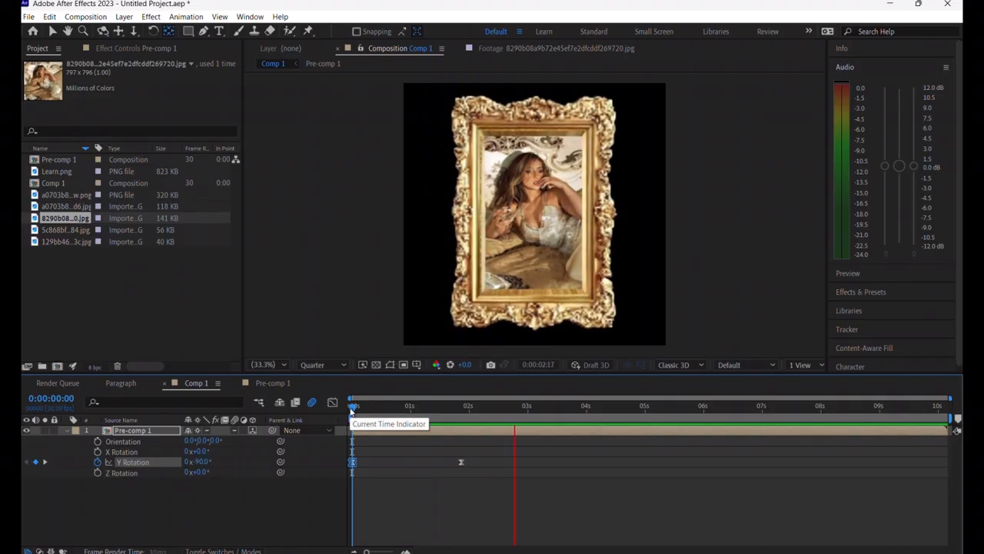
{"action": "left_click_drag", "start_coordinate": [351, 412], "coordinate": [468, 440]}
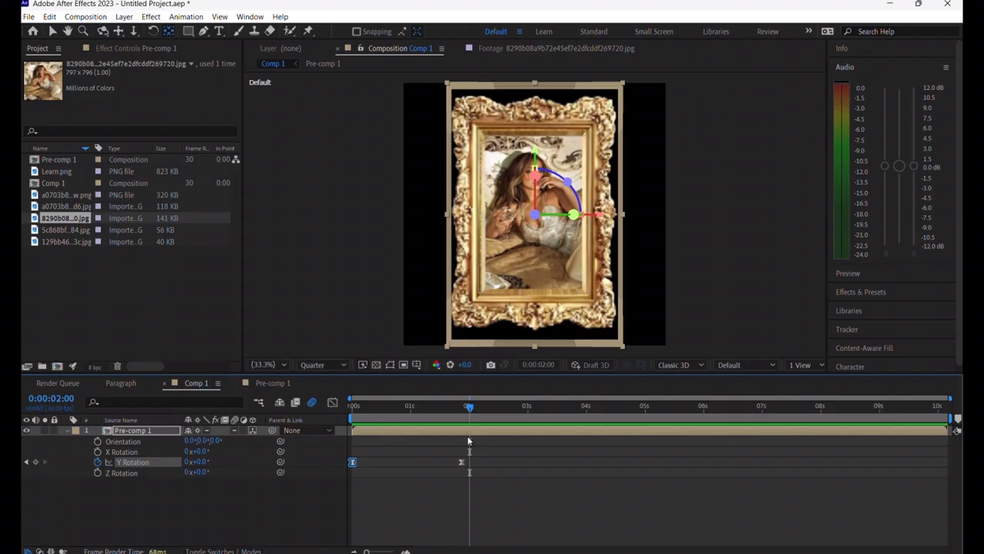